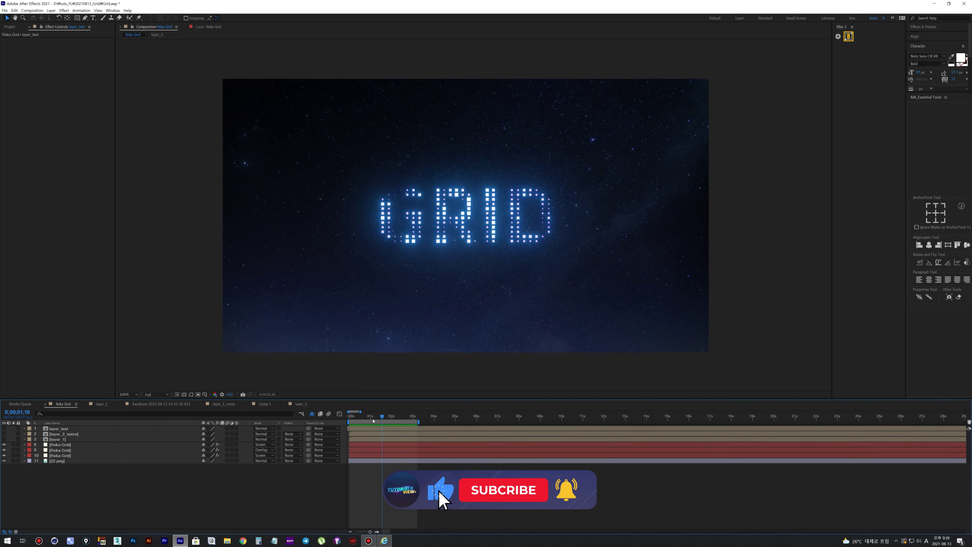
Step: Select the Reka Grid layer and preview its dot animation
{"action": "left_click", "coordinate": [60, 445]}
{"action": "left_click", "coordinate": [60, 456]}
{"action": "left_click", "coordinate": [61, 445]}
{"action": "key", "text": "space"}
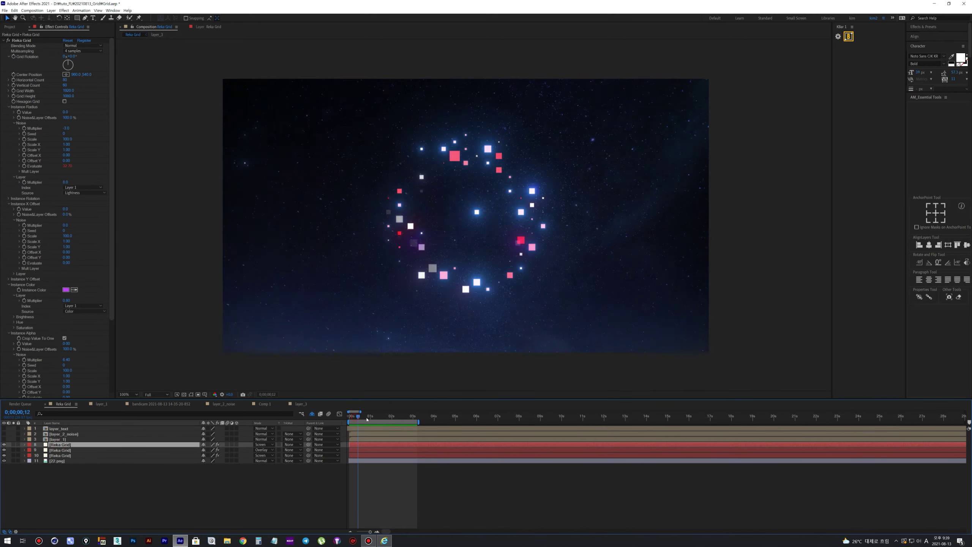
Step: Replay the preview, then show the aescripts Reka Grid product page in the browser
{"action": "key", "text": "space"}
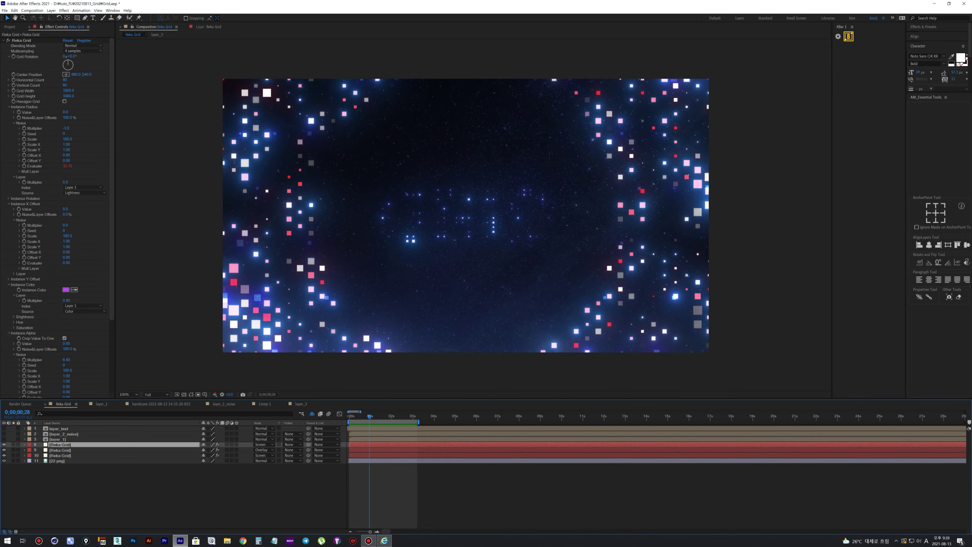
{"action": "left_click", "coordinate": [383, 540]}
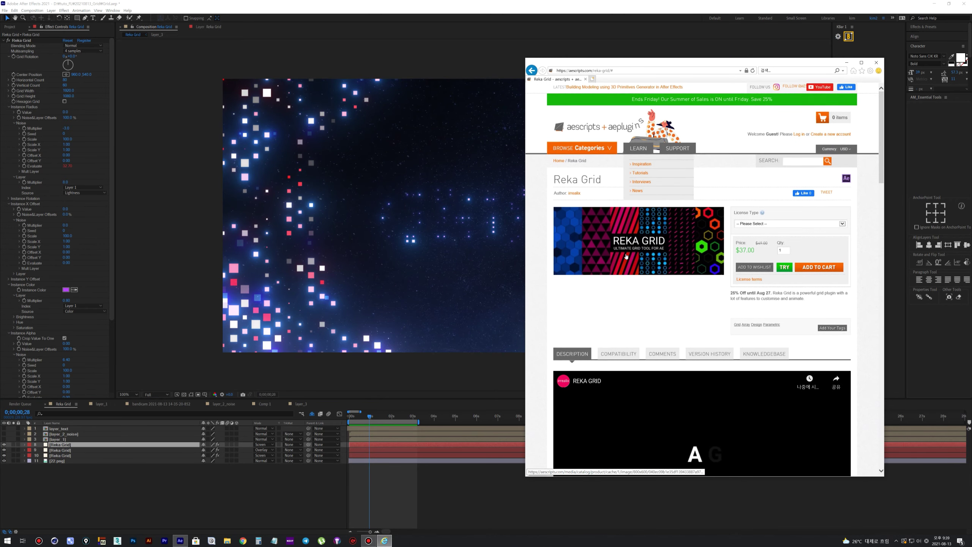
{"action": "scroll", "coordinate": [623, 252], "scroll_direction": "up", "scroll_amount": 2}
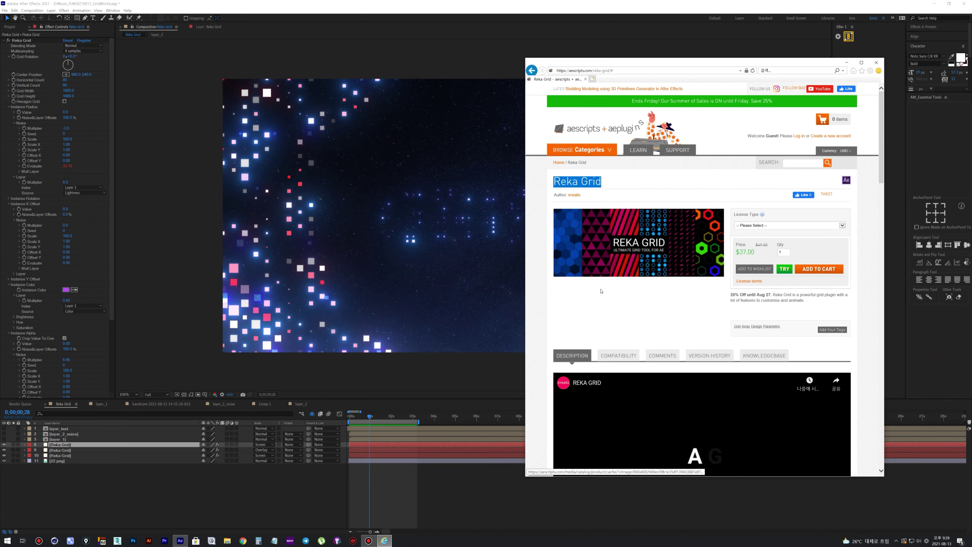
{"action": "scroll", "coordinate": [602, 299], "scroll_direction": "down", "scroll_amount": 6}
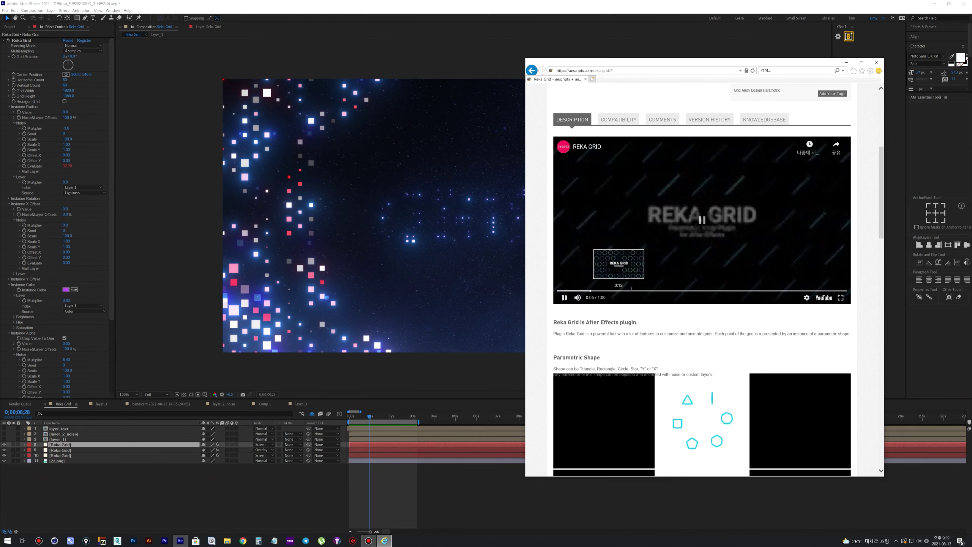
{"action": "left_click", "coordinate": [591, 290]}
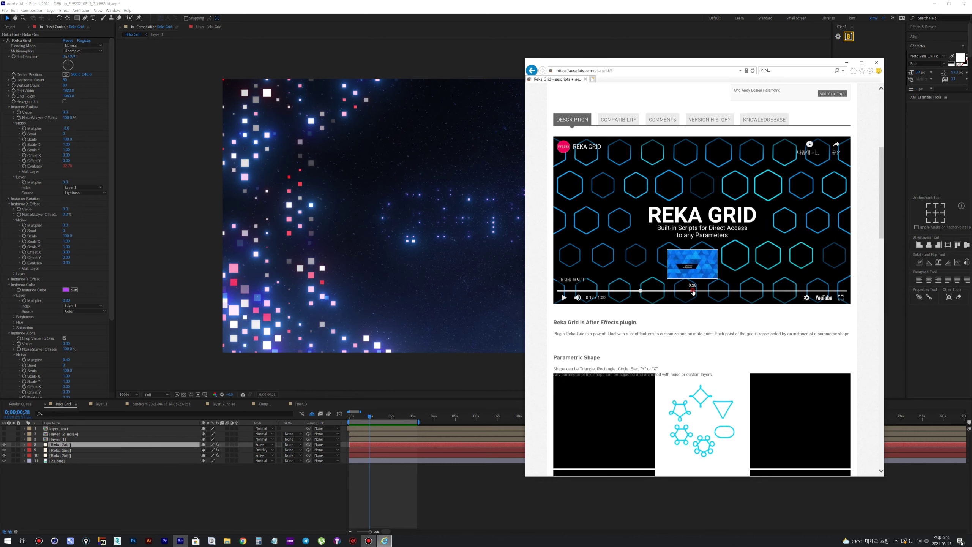
{"action": "left_click", "coordinate": [690, 291]}
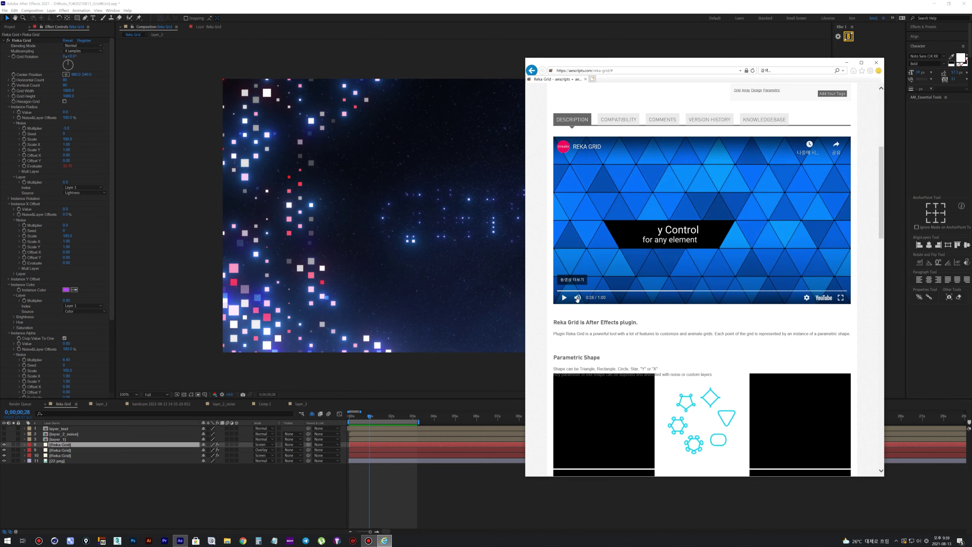
{"action": "left_click", "coordinate": [730, 291]}
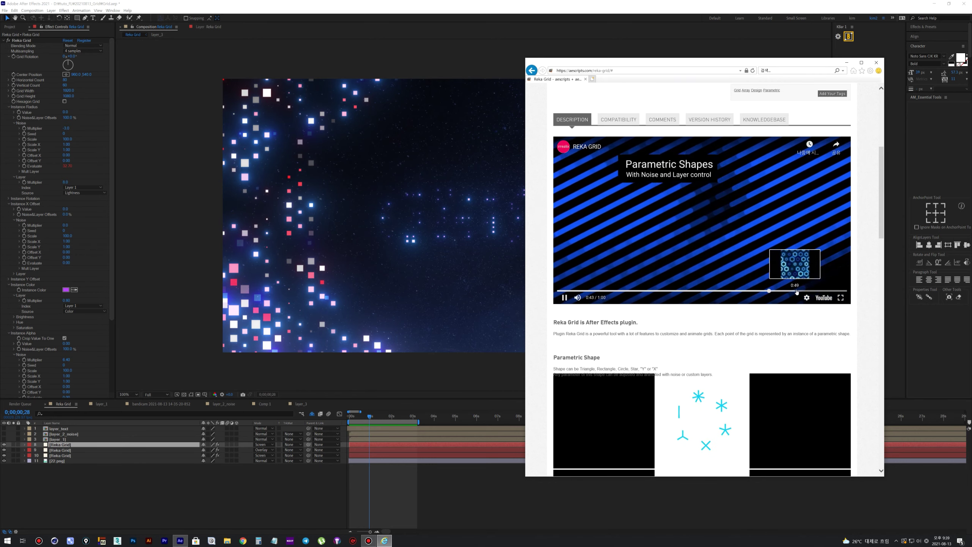
{"action": "left_click", "coordinate": [791, 291]}
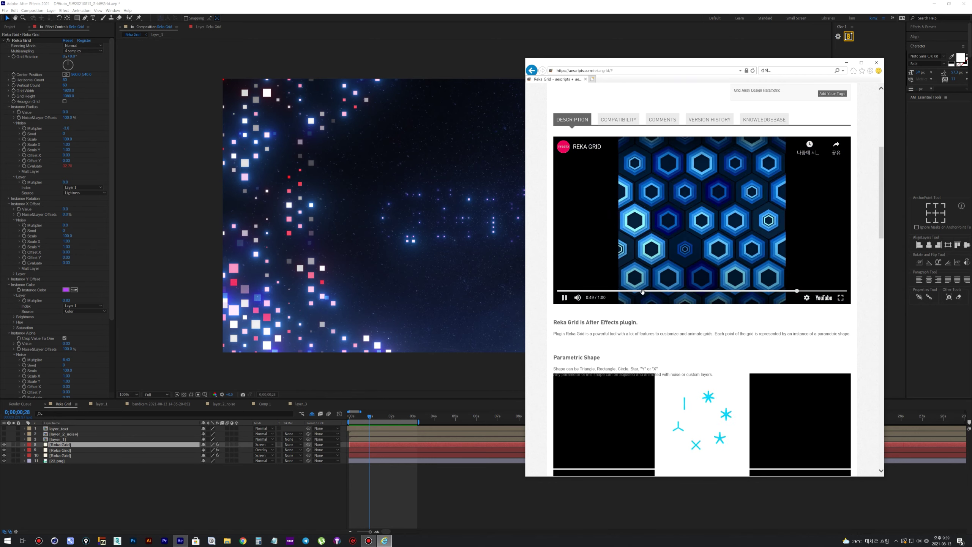
{"action": "scroll", "coordinate": [570, 299], "scroll_direction": "down", "scroll_amount": 8}
{"action": "scroll", "coordinate": [576, 301], "scroll_direction": "down", "scroll_amount": 3}
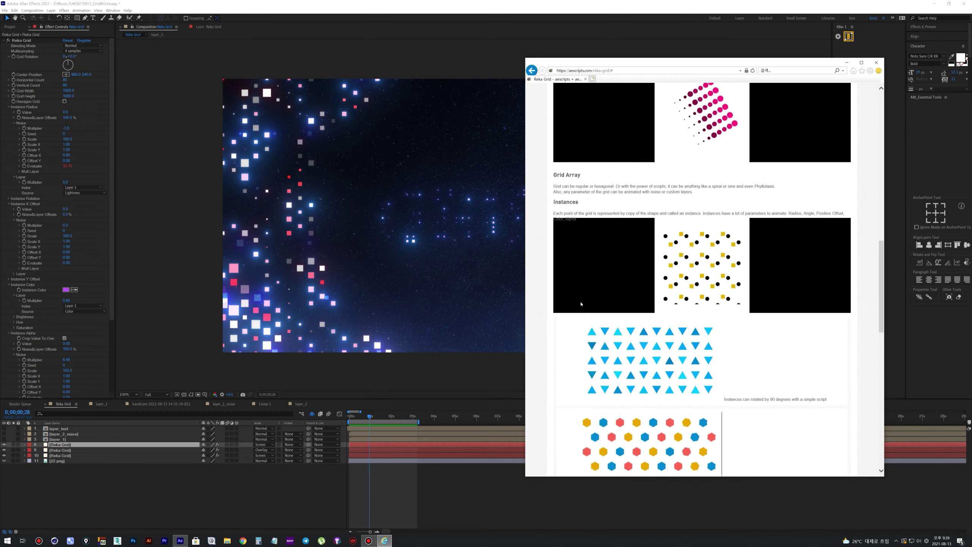
{"action": "scroll", "coordinate": [580, 303], "scroll_direction": "down", "scroll_amount": 3}
{"action": "scroll", "coordinate": [581, 304], "scroll_direction": "down", "scroll_amount": 5}
{"action": "scroll", "coordinate": [581, 305], "scroll_direction": "down", "scroll_amount": 4}
{"action": "scroll", "coordinate": [580, 305], "scroll_direction": "up", "scroll_amount": 1}
{"action": "scroll", "coordinate": [582, 305], "scroll_direction": "up", "scroll_amount": 6}
{"action": "scroll", "coordinate": [581, 305], "scroll_direction": "up", "scroll_amount": 5}
{"action": "scroll", "coordinate": [597, 229], "scroll_direction": "up", "scroll_amount": 4}
{"action": "scroll", "coordinate": [620, 153], "scroll_direction": "up", "scroll_amount": 5}
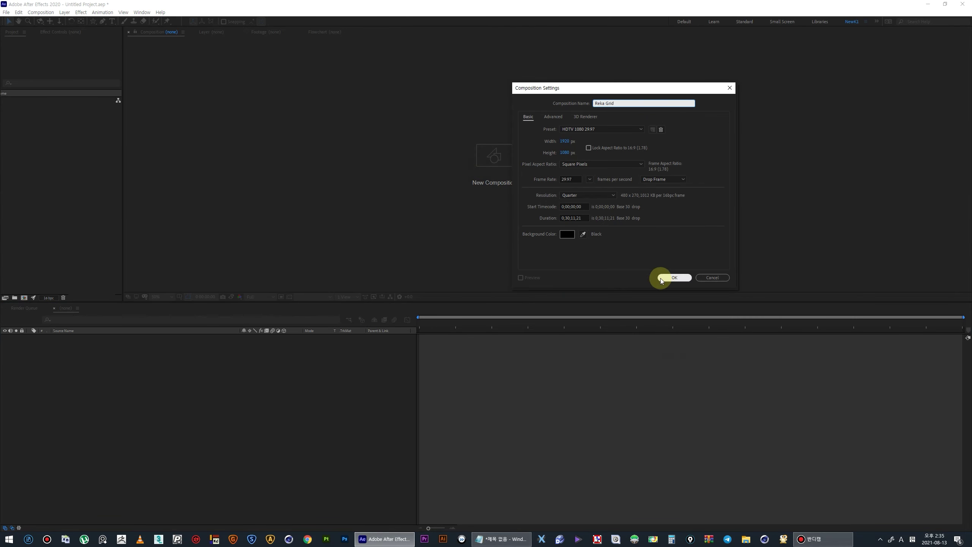
Step: Create the Reka Grid comp, add a solid, and apply the irrealix Reka Grid effect to it
{"action": "left_click", "coordinate": [661, 278]}
{"action": "key", "text": "ctrl+y"}
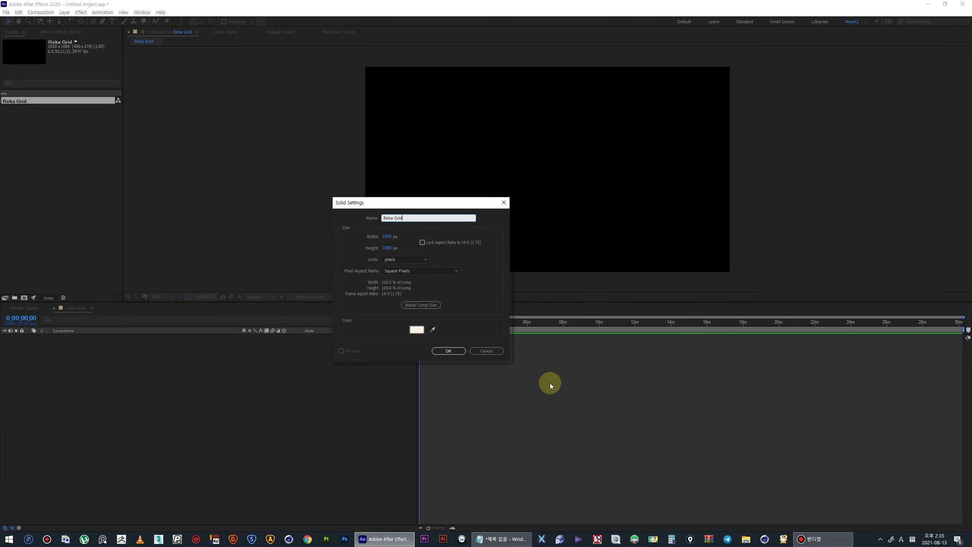
{"action": "left_click", "coordinate": [448, 350]}
{"action": "right_click", "coordinate": [448, 337]}
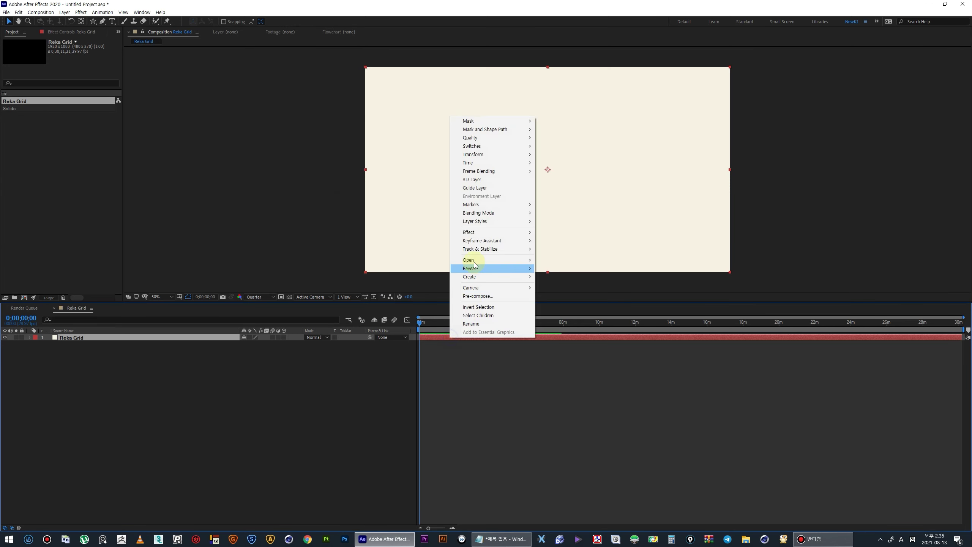
{"action": "mouse_move", "coordinate": [474, 232]}
{"action": "mouse_move", "coordinate": [722, 535]}
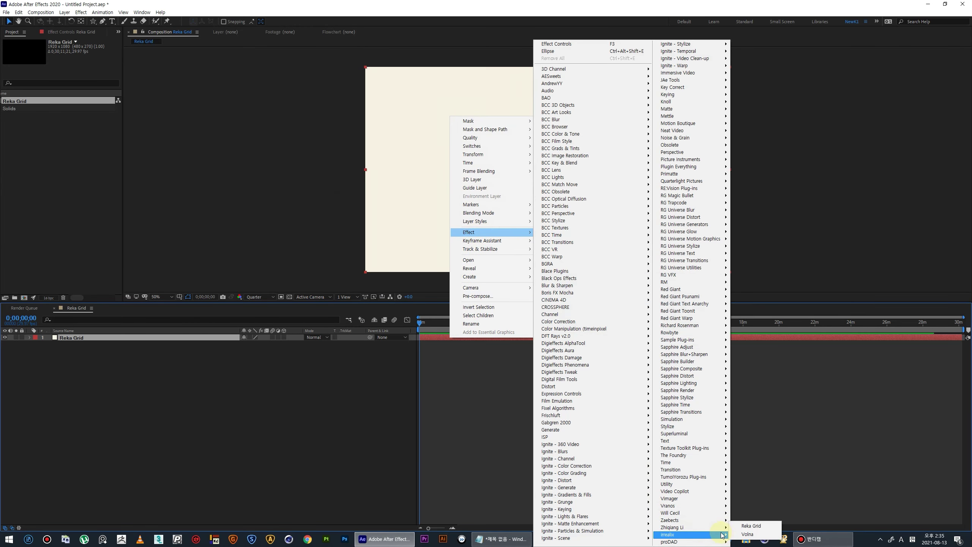
{"action": "left_click", "coordinate": [751, 527]}
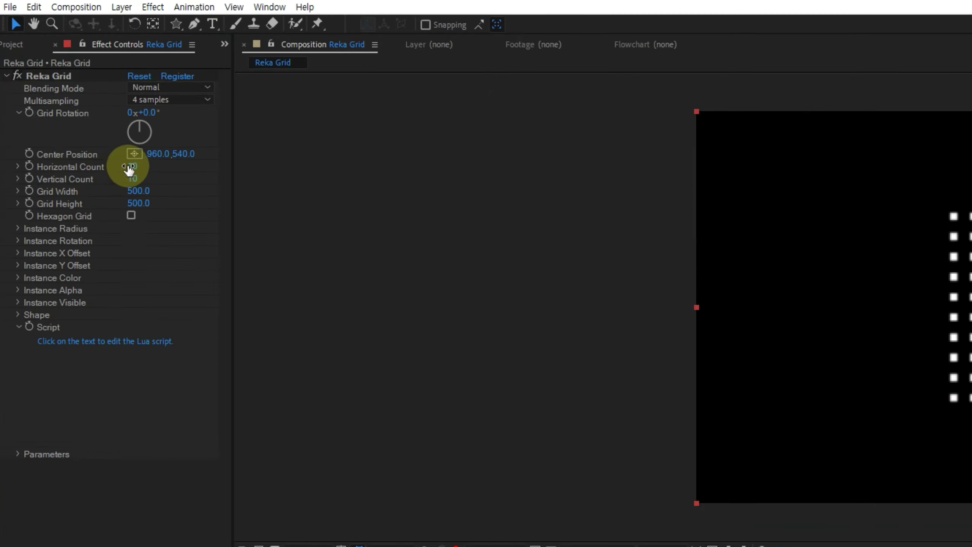
Step: Set Grid Width 1920, Height 1080, with 32 horizontal and 28 vertical dots
{"action": "left_click", "coordinate": [139, 191]}
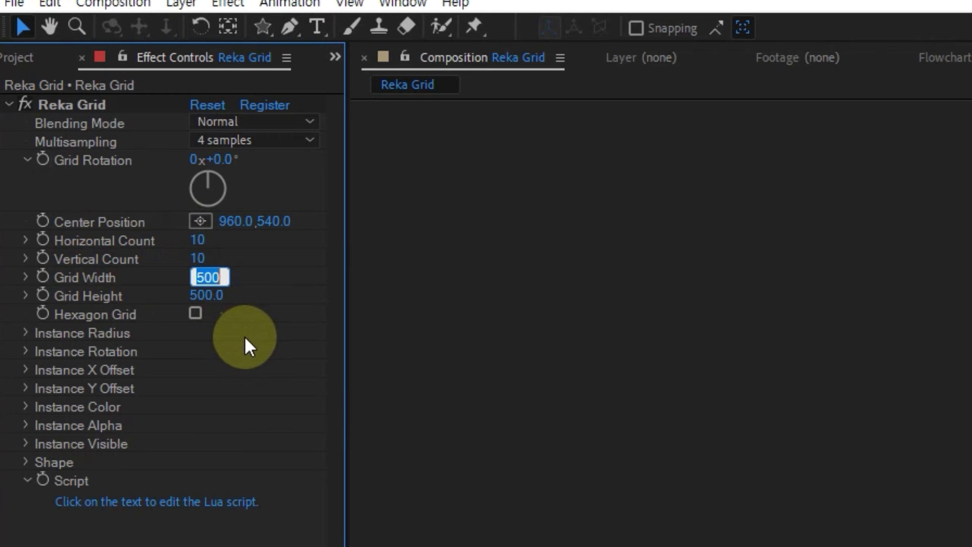
{"action": "type", "text": "1920"}
{"action": "key", "text": "Tab"}
{"action": "type", "text": "1080"}
{"action": "key", "text": "Return"}
{"action": "mouse_move", "coordinate": [193, 239]}
{"action": "left_mouse_down"}
{"action": "mouse_move", "coordinate": [223, 249]}
{"action": "mouse_move", "coordinate": [85, 105]}
{"action": "left_mouse_up"}
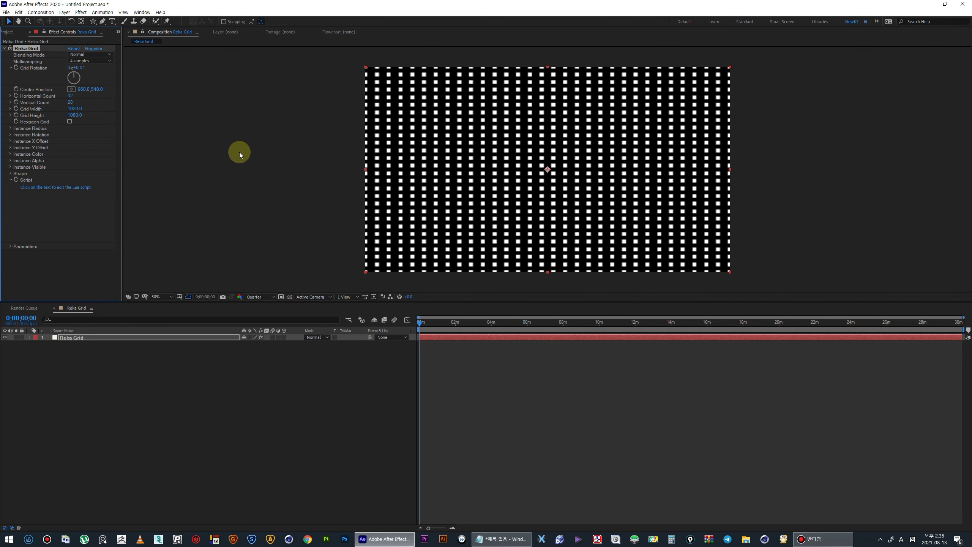
{"action": "left_click", "coordinate": [290, 158]}
{"action": "key", "text": "comma"}
{"action": "key", "text": "period"}
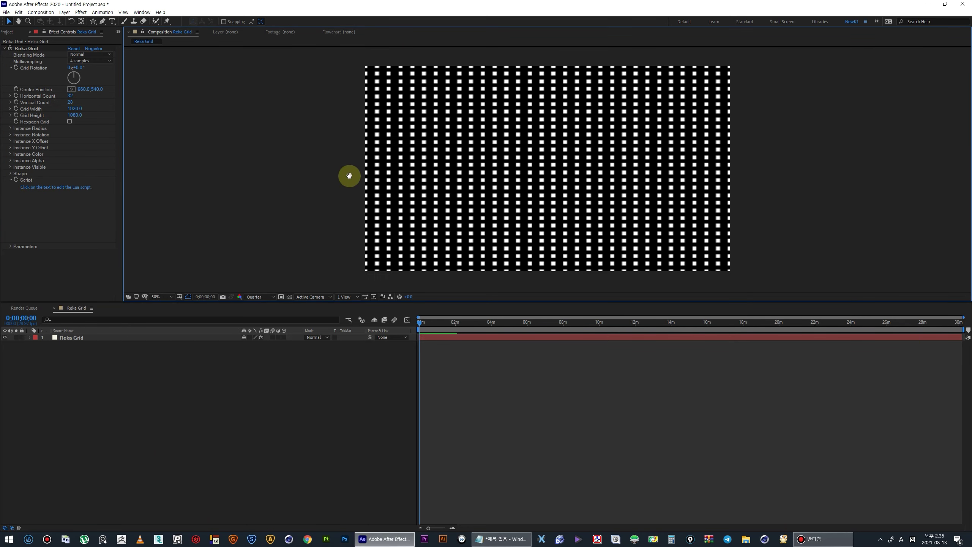
{"action": "key", "text": "ctrl+y"}
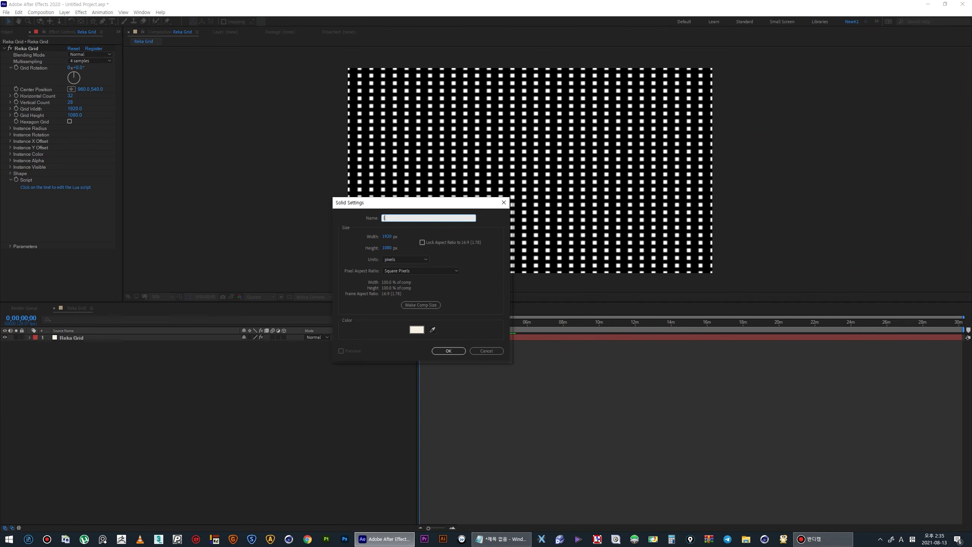
Step: Add solid layer_1 with a Generate > Ellipse effect and hide the Reka Grid layer
{"action": "key", "text": "Return"}
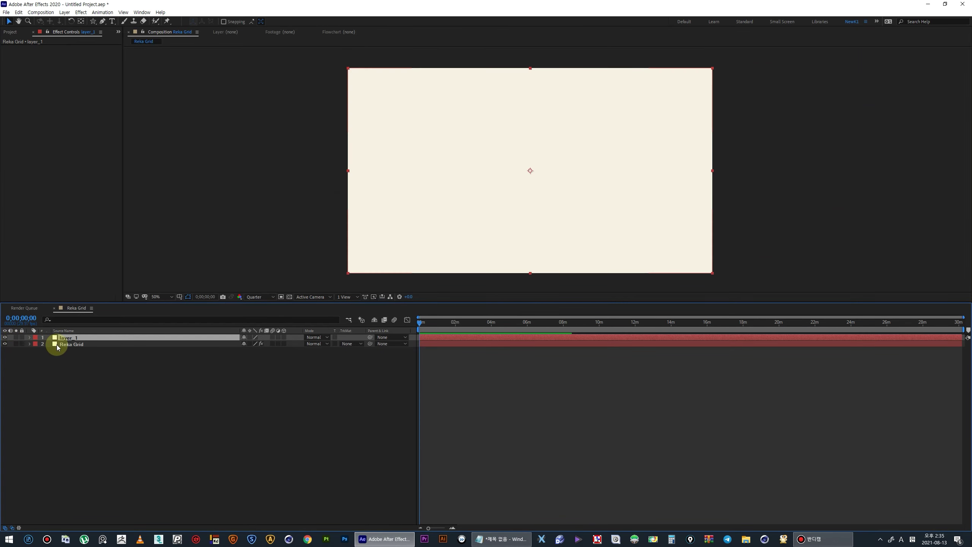
{"action": "right_click", "coordinate": [66, 337]}
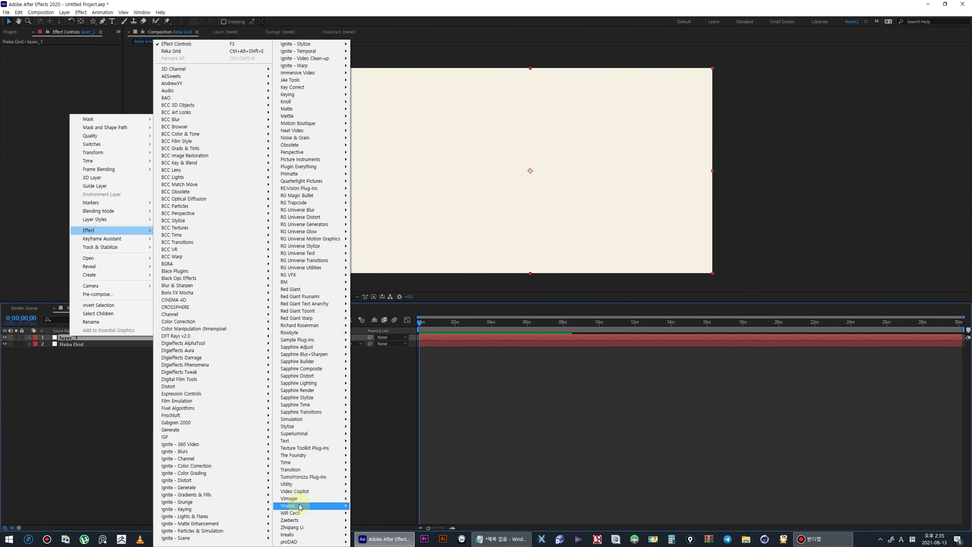
{"action": "left_click", "coordinate": [69, 340]}
{"action": "mouse_move", "coordinate": [88, 231]}
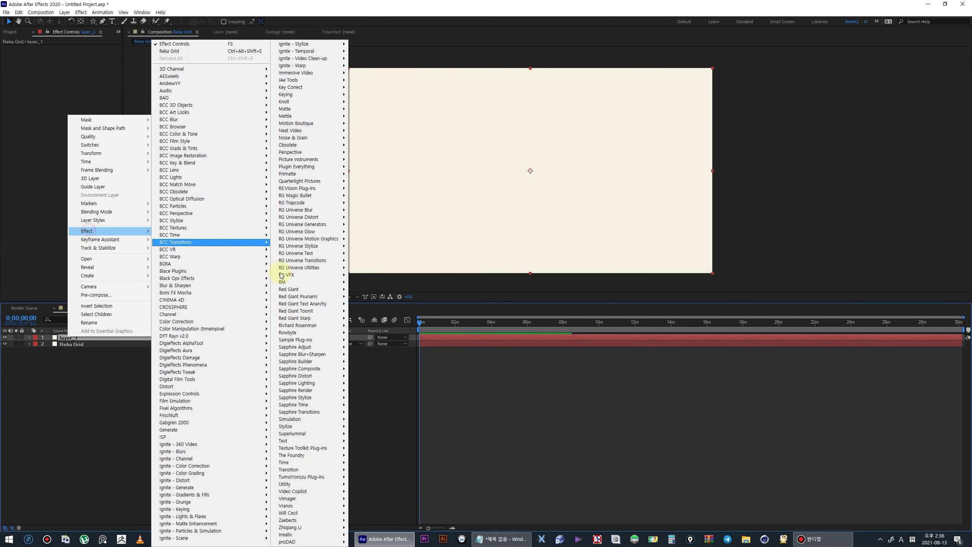
{"action": "mouse_move", "coordinate": [188, 424]}
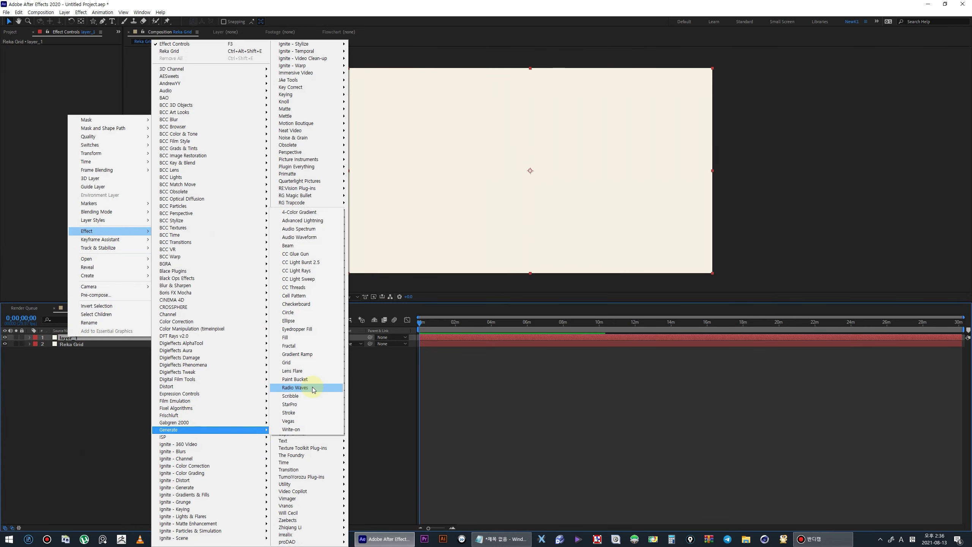
{"action": "left_click", "coordinate": [298, 322]}
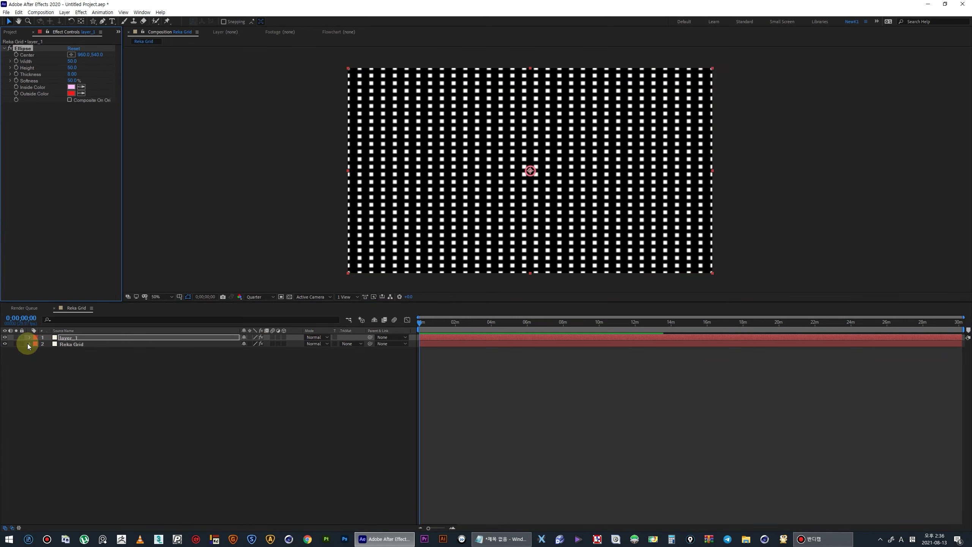
{"action": "left_click", "coordinate": [5, 343]}
{"action": "left_click", "coordinate": [68, 100]}
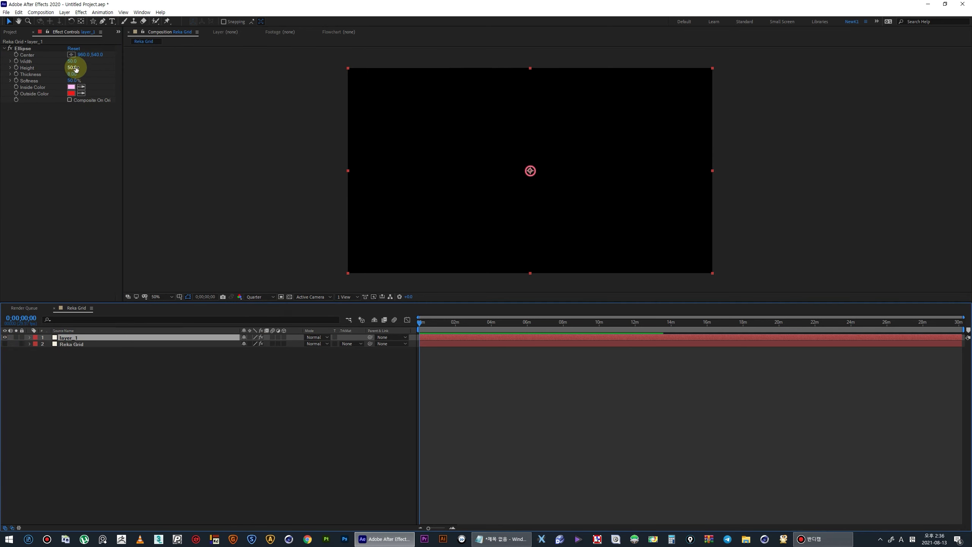
Step: Make the ellipse a 1000×1000 circle with a thick ring of about 183.5
{"action": "left_click", "coordinate": [73, 62]}
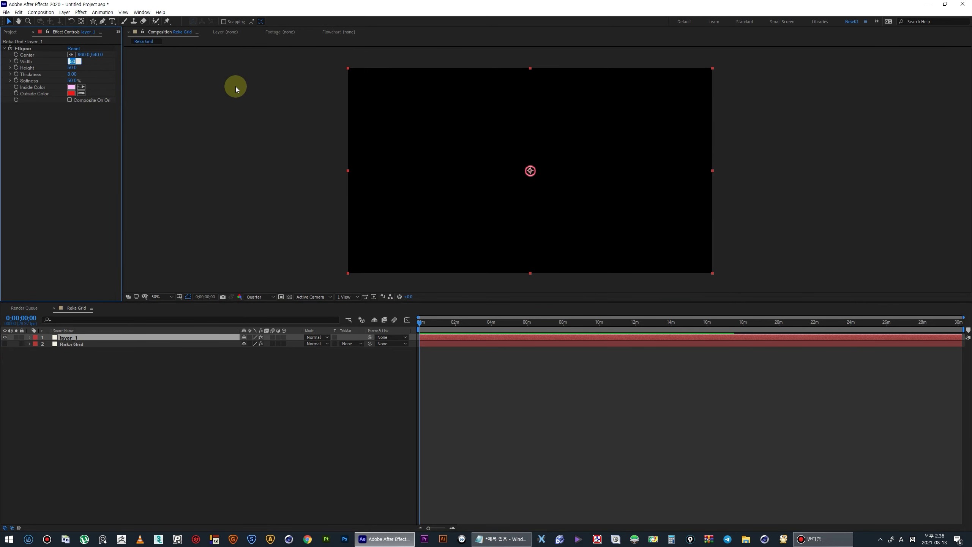
{"action": "type", "text": "100"}
{"action": "key", "text": "Tab"}
{"action": "type", "text": "10"}
{"action": "key", "text": "Return"}
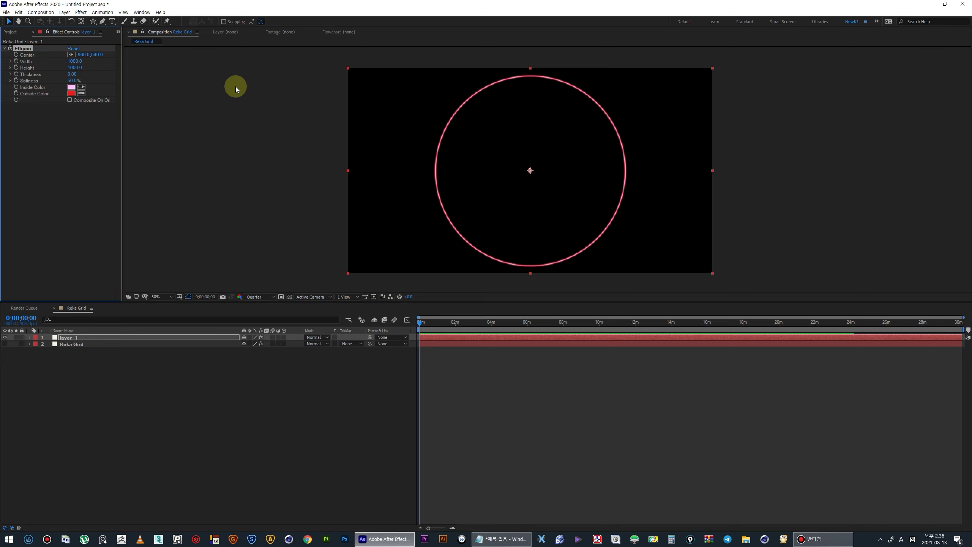
{"action": "left_click", "coordinate": [346, 140]}
{"action": "left_click_drag", "start_coordinate": [73, 74], "coordinate": [172, 75]}
Step: Set both the ring's inside and outside colours to white
{"action": "left_click", "coordinate": [71, 87]}
{"action": "left_click_drag", "start_coordinate": [467, 358], "coordinate": [352, 207]}
{"action": "left_click", "coordinate": [577, 292]}
{"action": "left_click", "coordinate": [71, 93]}
{"action": "left_click_drag", "start_coordinate": [466, 343], "coordinate": [303, 174]}
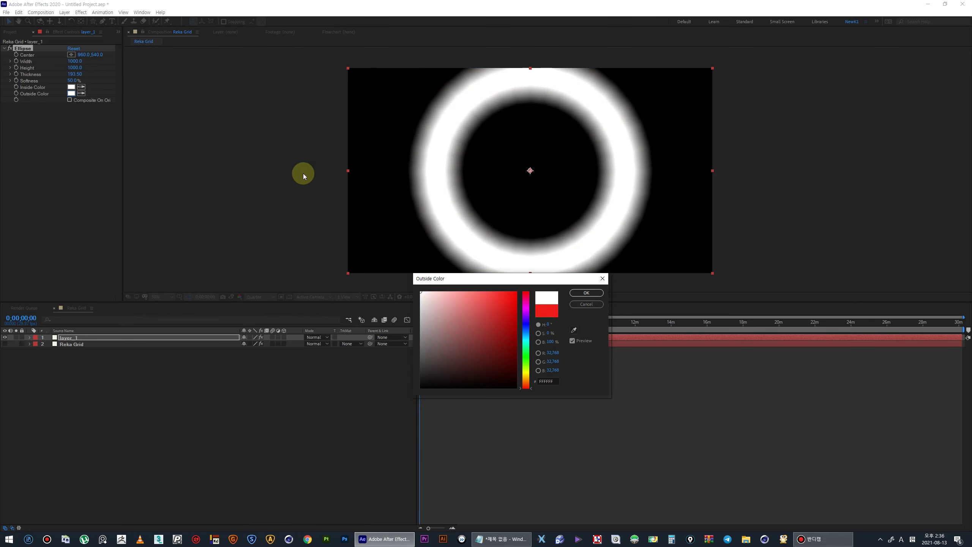
{"action": "left_click", "coordinate": [583, 293]}
{"action": "left_click", "coordinate": [73, 158]}
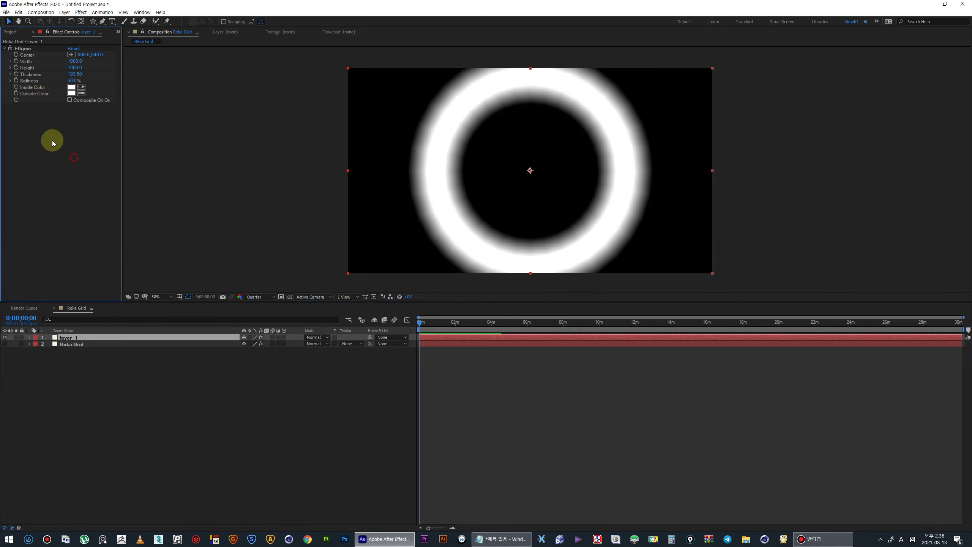
{"action": "left_click", "coordinate": [67, 337]}
Step: Keyframe layer_1's Scale at 0%, then at roughly 300% a moment later
{"action": "key", "text": "s"}
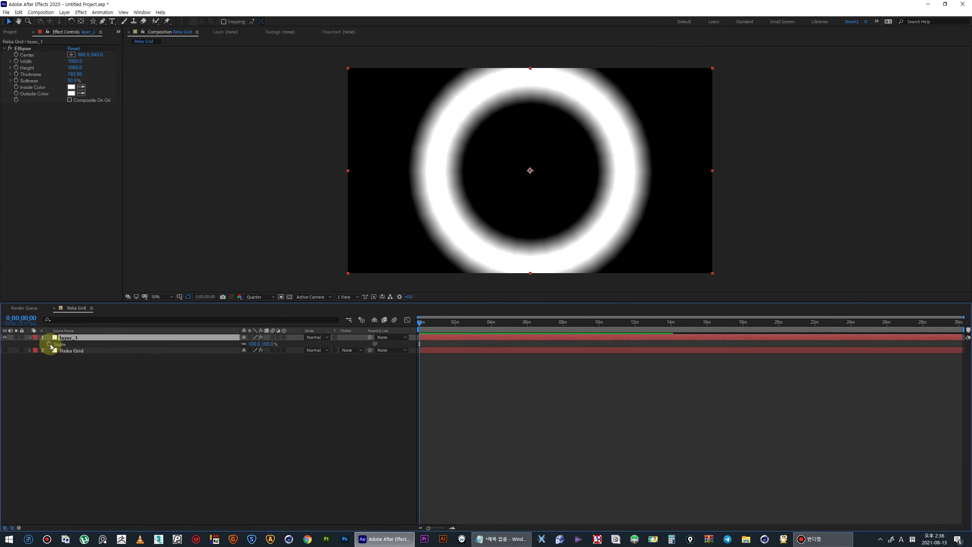
{"action": "key", "text": "equal"}
{"action": "key", "text": "equal"}
{"action": "left_click", "coordinate": [252, 344]}
{"action": "type", "text": "0"}
{"action": "key", "text": "Return"}
{"action": "left_click", "coordinate": [435, 328]}
{"action": "left_click_drag", "start_coordinate": [254, 344], "coordinate": [374, 344]}
Step: Apply Easy Ease to the ring's scale keyframes
{"action": "key", "text": "semicolon"}
{"action": "mouse_move", "coordinate": [445, 328]}
{"action": "left_mouse_down"}
{"action": "mouse_move", "coordinate": [425, 328]}
{"action": "mouse_move", "coordinate": [555, 325]}
{"action": "mouse_move", "coordinate": [409, 350]}
{"action": "left_mouse_up"}
{"action": "key", "text": "semicolon"}
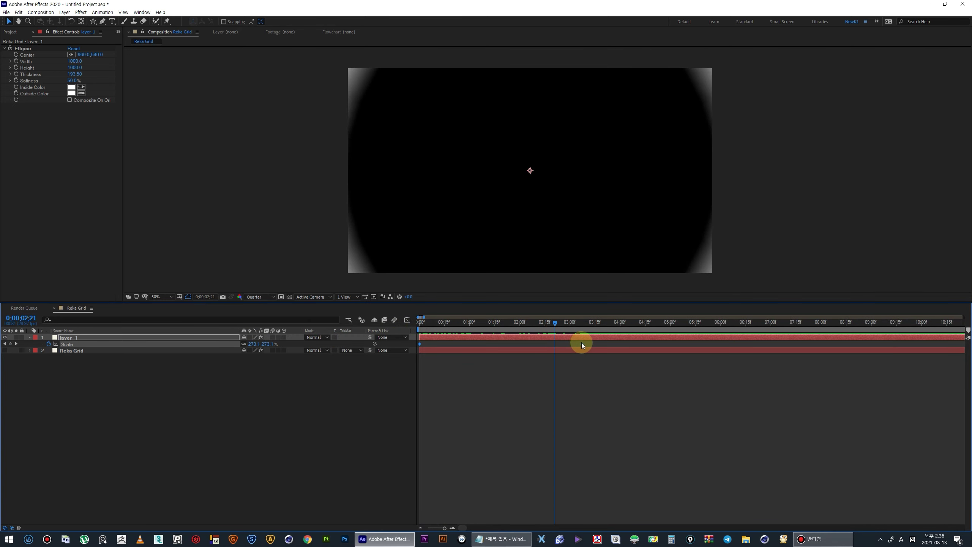
{"action": "right_click", "coordinate": [582, 342]}
{"action": "mouse_move", "coordinate": [648, 436]}
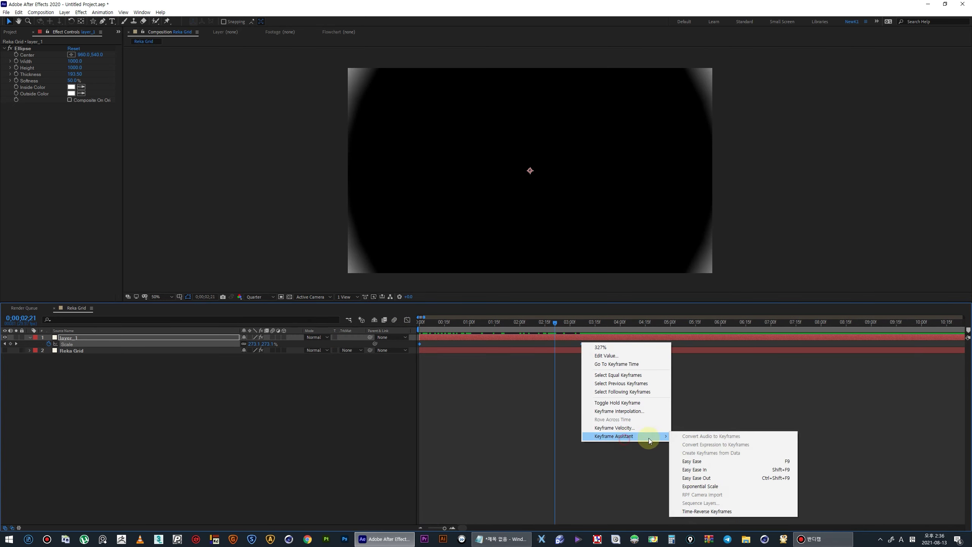
{"action": "left_click", "coordinate": [718, 462]}
Step: Move the second scale keyframe earlier and scrub to check the ring's growth
{"action": "left_click_drag", "start_coordinate": [579, 344], "coordinate": [518, 345]}
{"action": "left_click_drag", "start_coordinate": [435, 325], "coordinate": [503, 340]}
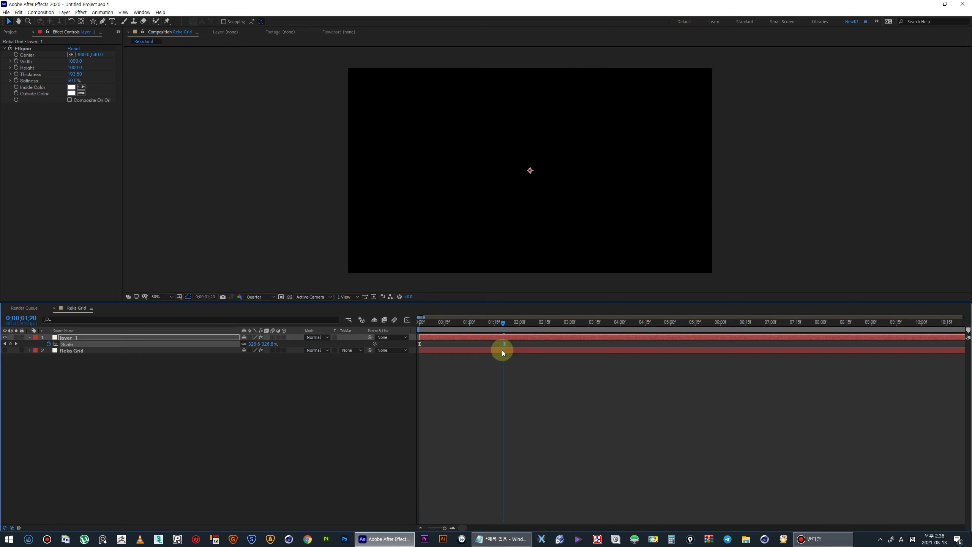
{"action": "left_click_drag", "start_coordinate": [465, 327], "coordinate": [501, 328]}
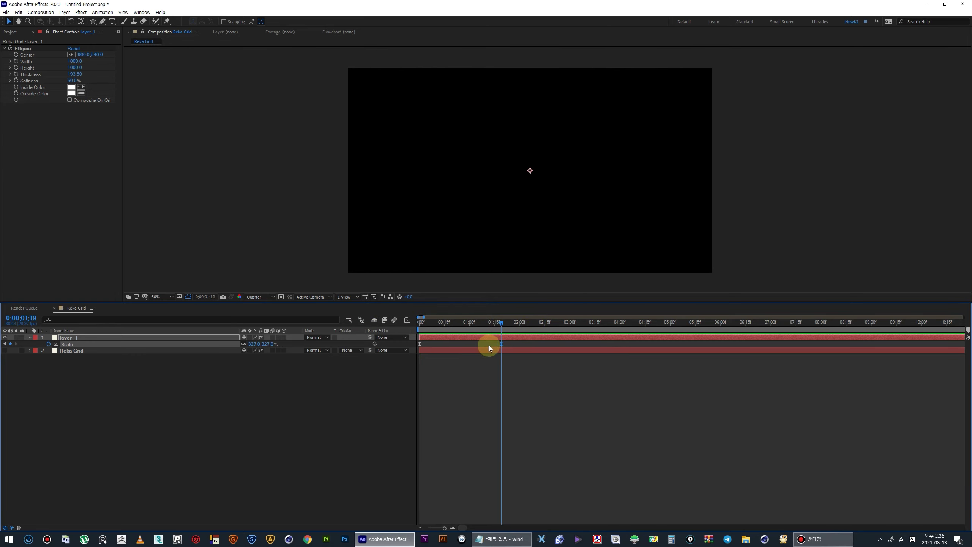
{"action": "left_click", "coordinate": [485, 337]}
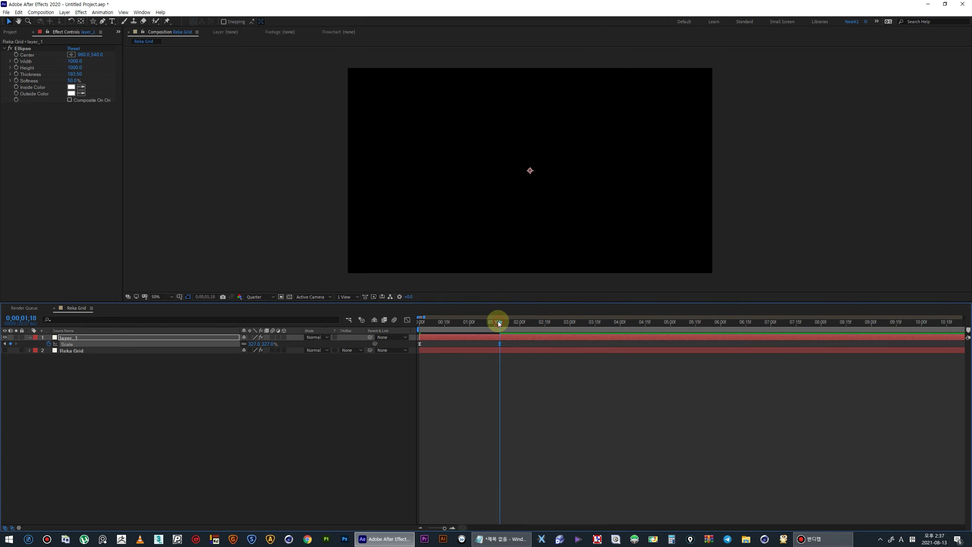
{"action": "key", "text": "ctrl+shift+c"}
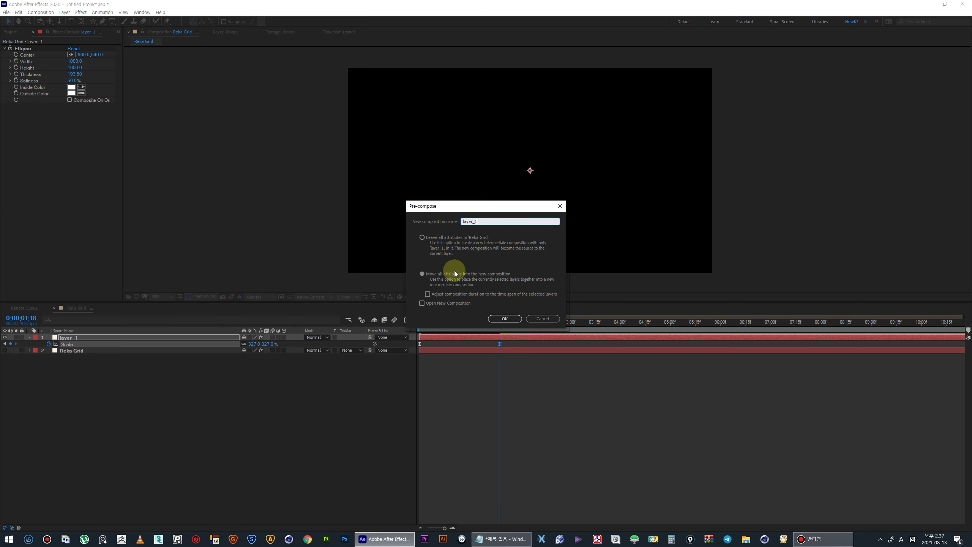
Step: Pre-compose the ring as layer_1, then select Reka Grid and expand its Parameters group
{"action": "left_click", "coordinate": [502, 319]}
{"action": "left_click_drag", "start_coordinate": [421, 324], "coordinate": [419, 337]}
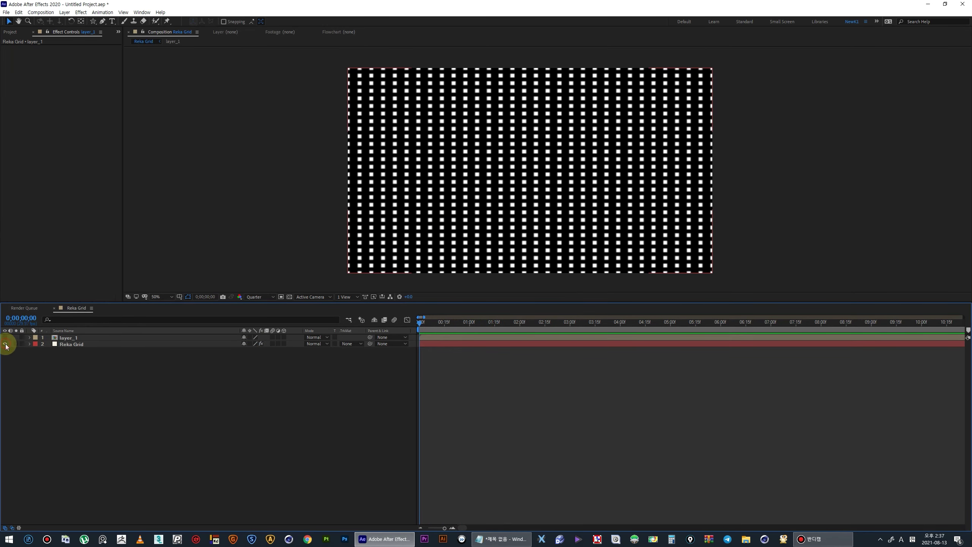
{"action": "left_click", "coordinate": [41, 47]}
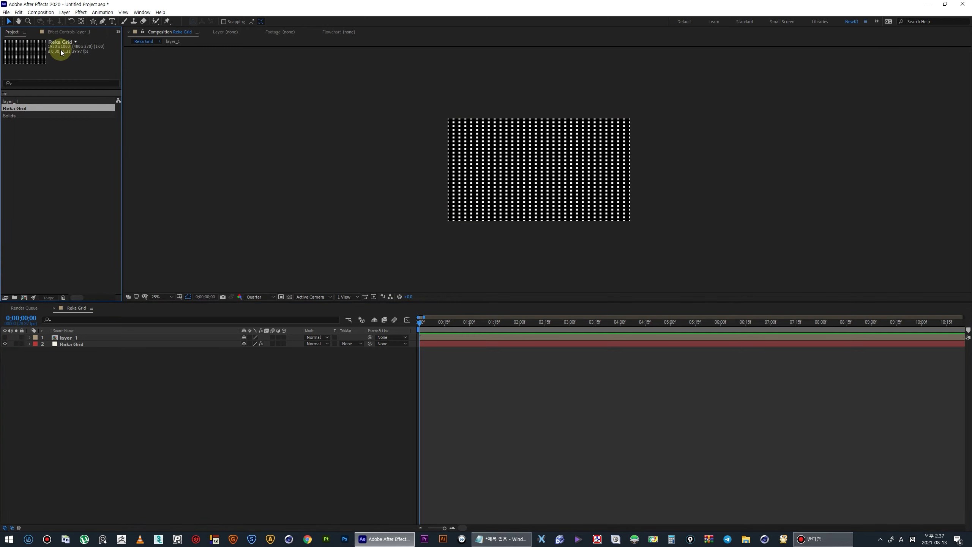
{"action": "left_click", "coordinate": [58, 345]}
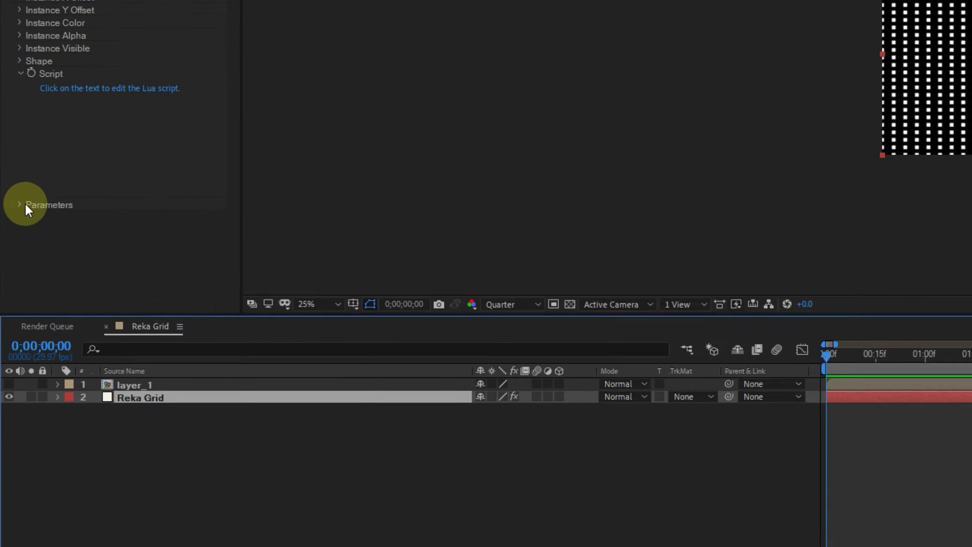
{"action": "left_click", "coordinate": [11, 246]}
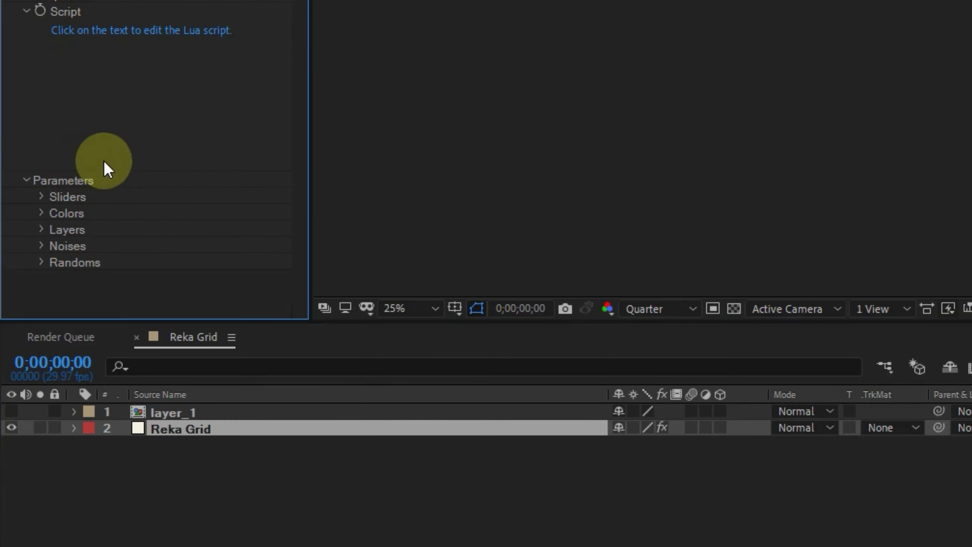
Step: Under Parameters > Layers, set Reka Grid's Layer 1 slot to 1. layer_1
{"action": "left_click", "coordinate": [41, 229]}
{"action": "scroll", "coordinate": [90, 188], "scroll_direction": "down", "scroll_amount": 4}
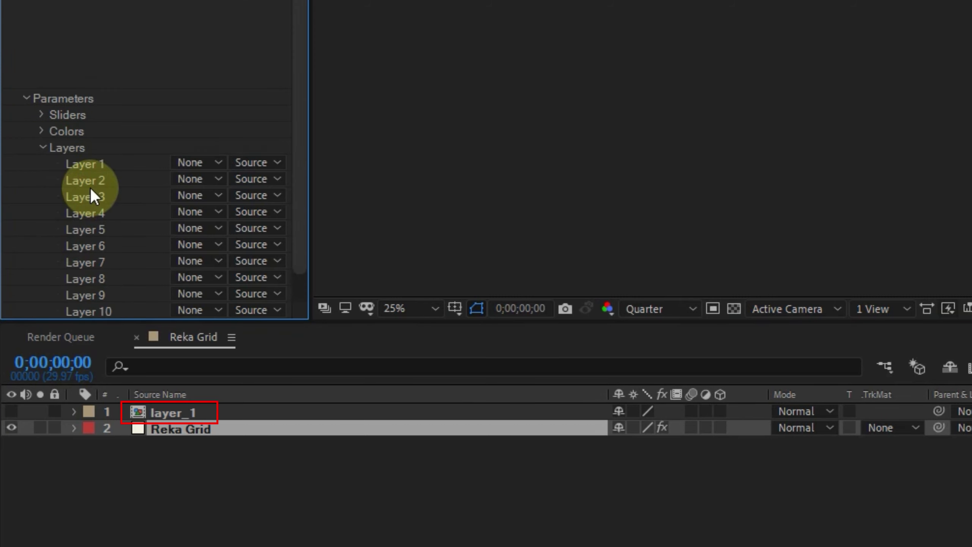
{"action": "left_click", "coordinate": [169, 409]}
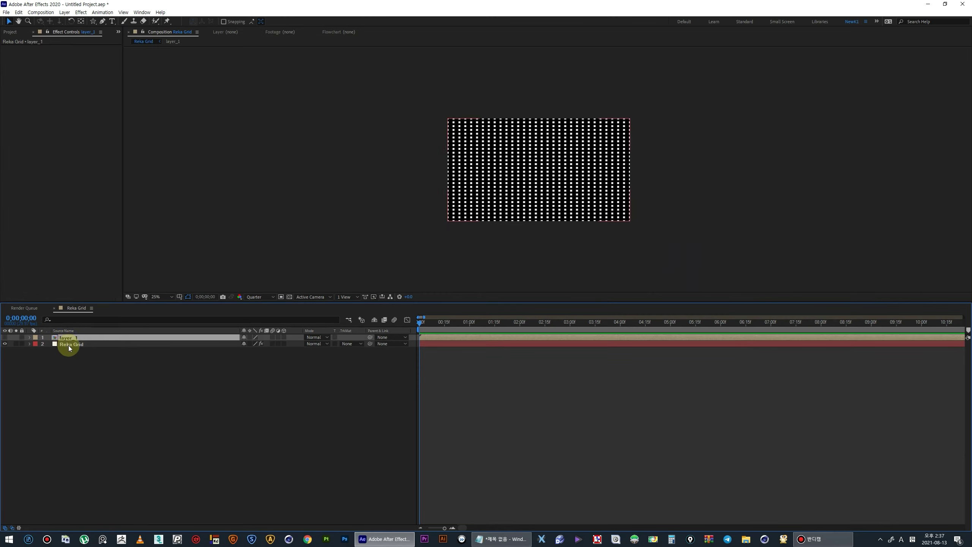
{"action": "left_click", "coordinate": [69, 347]}
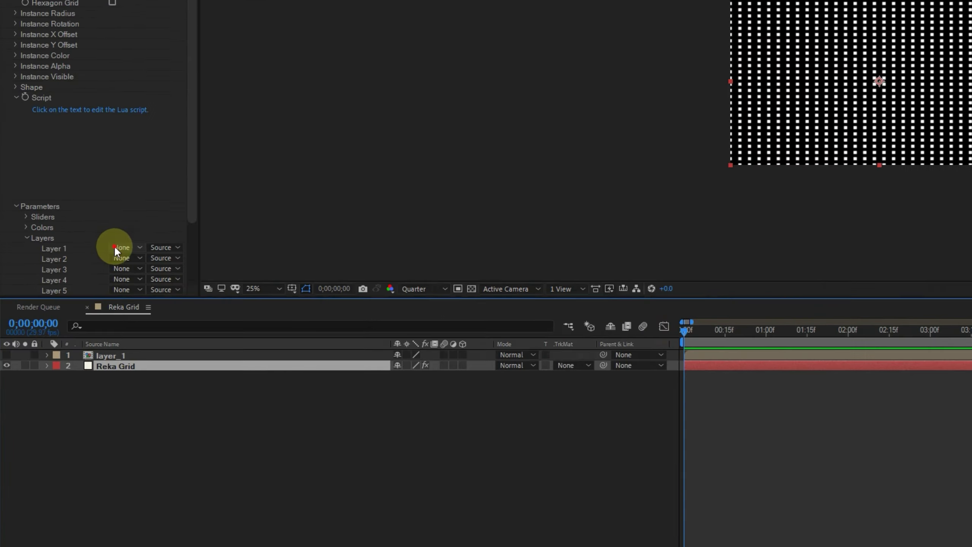
{"action": "left_click", "coordinate": [74, 278]}
{"action": "left_click", "coordinate": [84, 288]}
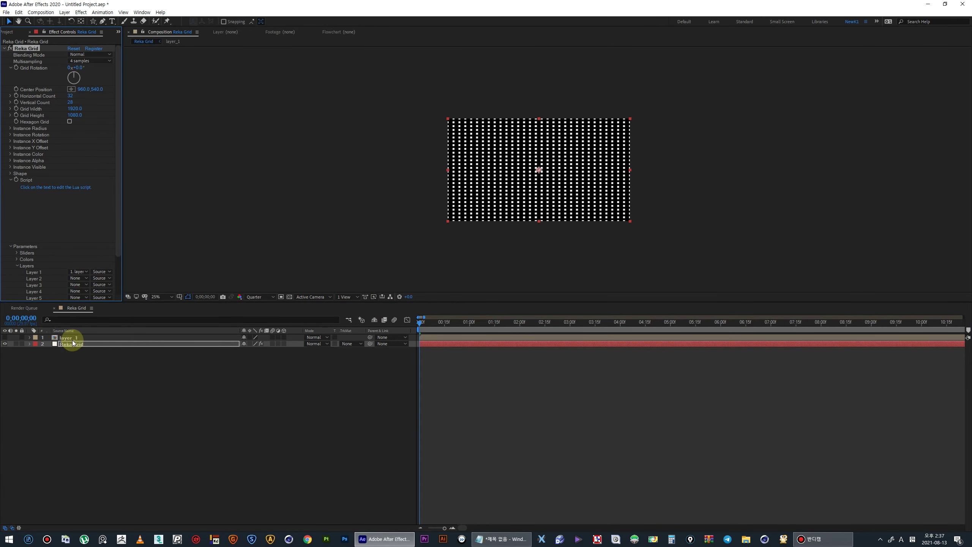
{"action": "left_click", "coordinate": [111, 377]}
Step: Add a second viewer and open the layer_1 precomp in it to play the ring
{"action": "left_click", "coordinate": [124, 13]}
{"action": "left_click", "coordinate": [124, 12]}
{"action": "left_click", "coordinate": [123, 12]}
{"action": "left_click", "coordinate": [141, 21]}
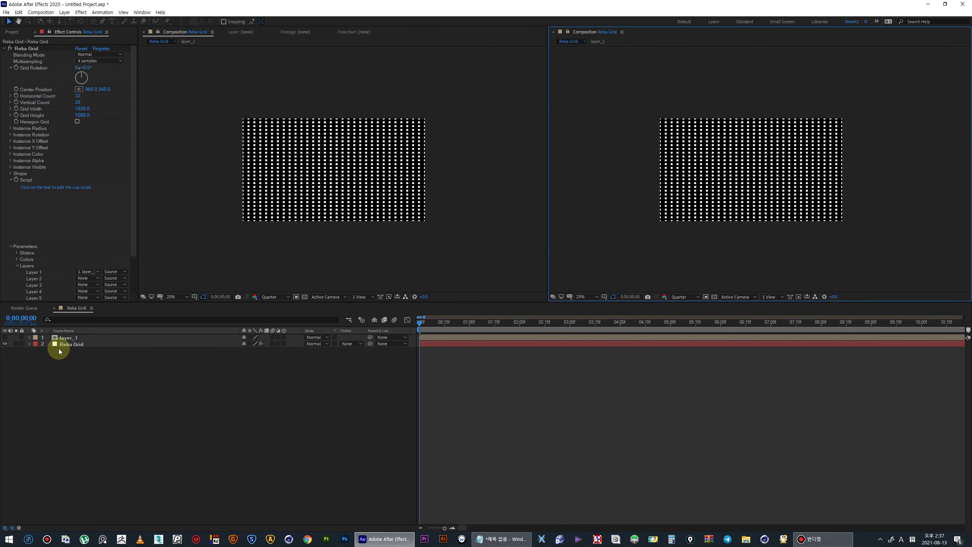
{"action": "double_click", "coordinate": [63, 337]}
{"action": "key", "text": "space"}
{"action": "scroll", "coordinate": [714, 165], "scroll_direction": "up", "scroll_amount": 2}
{"action": "scroll", "coordinate": [390, 173], "scroll_direction": "up", "scroll_amount": 2}
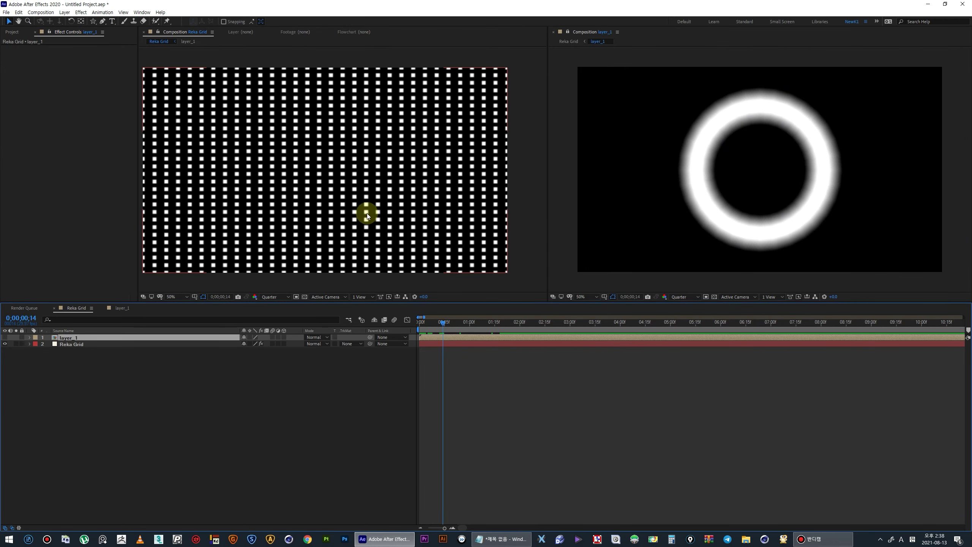
Step: Reselect Reka Grid, keep Layer 1 mapped to layer_1, and expand Instance Radius
{"action": "left_click", "coordinate": [204, 405]}
{"action": "left_click", "coordinate": [65, 344]}
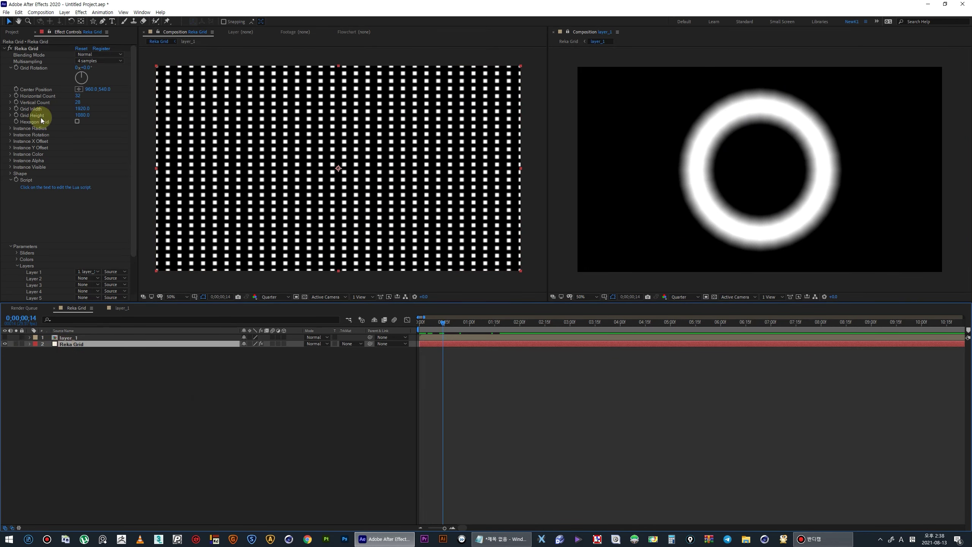
{"action": "left_click", "coordinate": [88, 271]}
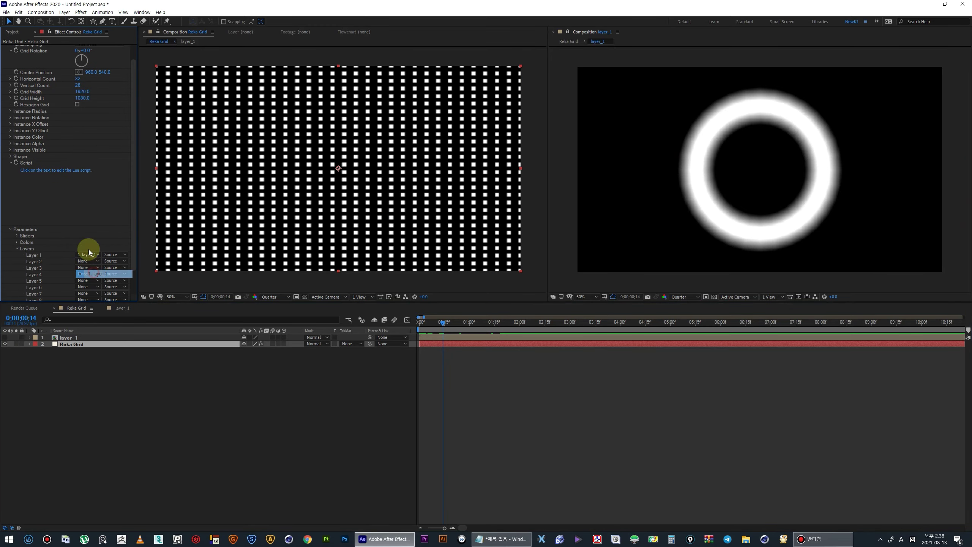
{"action": "left_click", "coordinate": [4, 128]}
{"action": "scroll", "coordinate": [4, 128], "scroll_direction": "down", "scroll_amount": 1}
{"action": "left_click", "coordinate": [10, 112]}
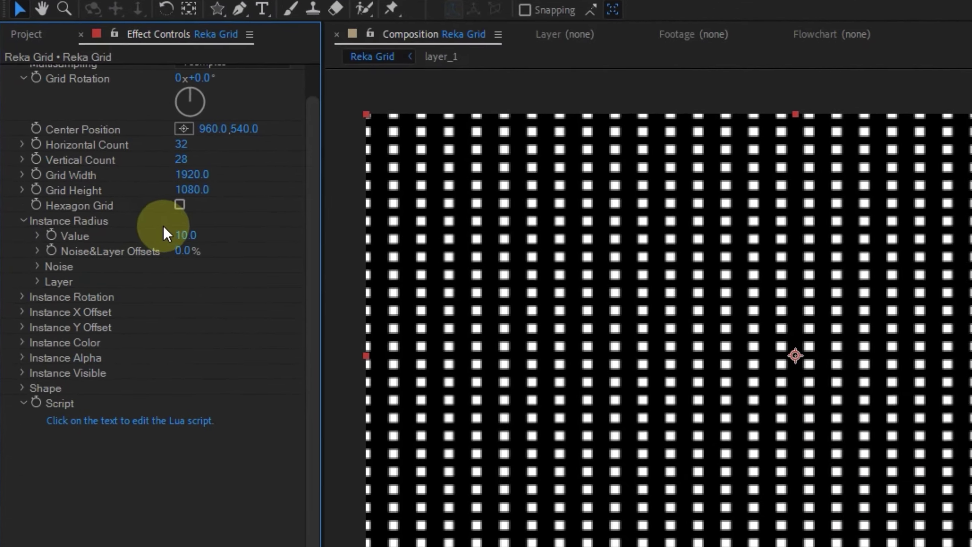
Step: Set Instance Radius Value 0, Noise&Layer Offsets 100%, Layer index Layer 1 and Multiplier 17
{"action": "type", "text": "0"}
{"action": "key", "text": "Return"}
{"action": "mouse_move", "coordinate": [195, 264]}
{"action": "left_mouse_down"}
{"action": "mouse_move", "coordinate": [264, 254]}
{"action": "mouse_move", "coordinate": [326, 260]}
{"action": "left_mouse_up"}
{"action": "left_click", "coordinate": [38, 297]}
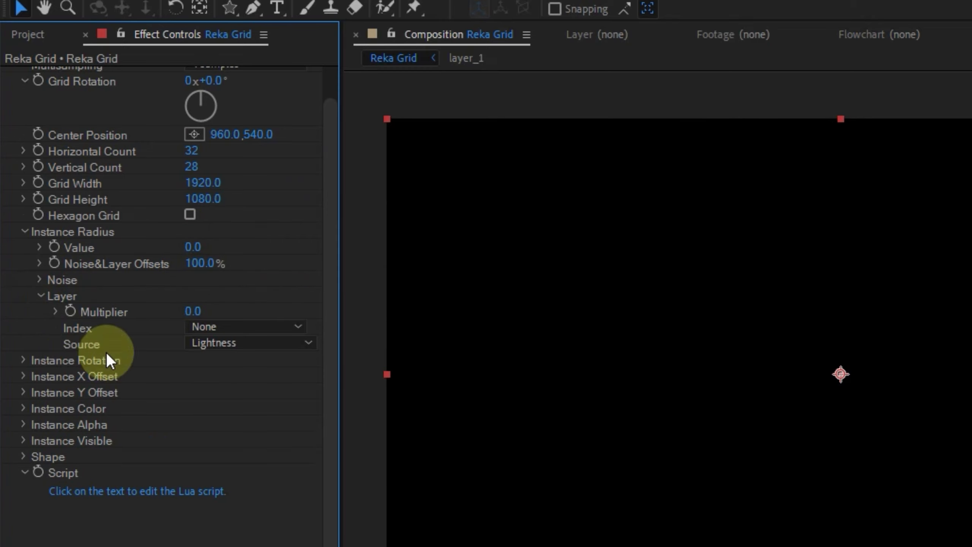
{"action": "left_click", "coordinate": [206, 327]}
{"action": "left_click", "coordinate": [238, 371]}
{"action": "left_click_drag", "start_coordinate": [165, 263], "coordinate": [196, 262]}
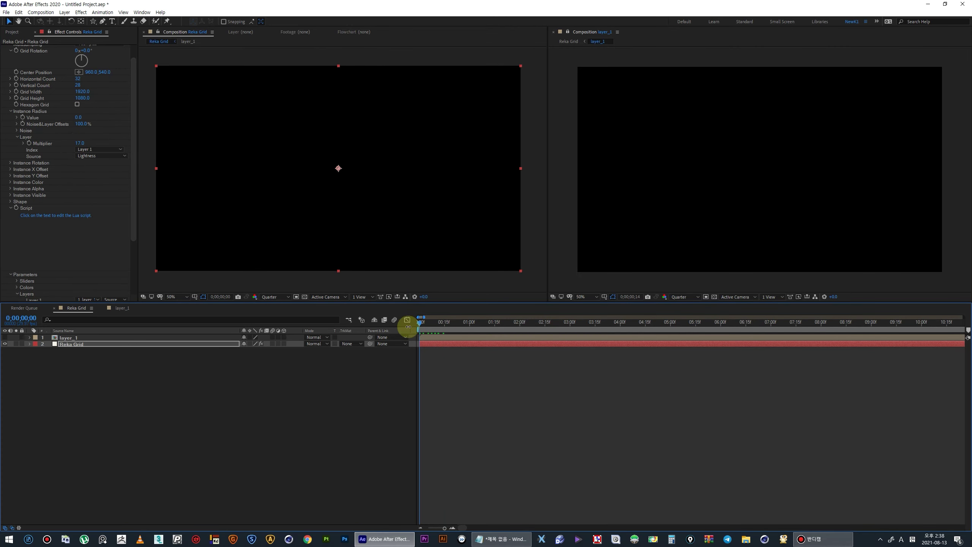
{"action": "left_click", "coordinate": [420, 325]}
{"action": "left_click_drag", "start_coordinate": [448, 325], "coordinate": [664, 365]}
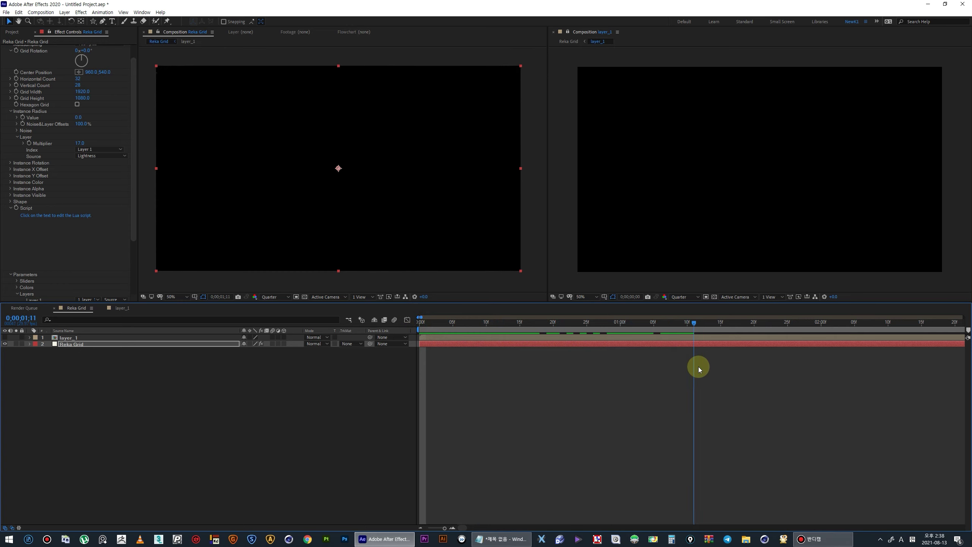
Step: End the work area near 0;00;01;12 and preview the dot ring growing around frame 17
{"action": "key", "text": "n"}
{"action": "key", "text": "space"}
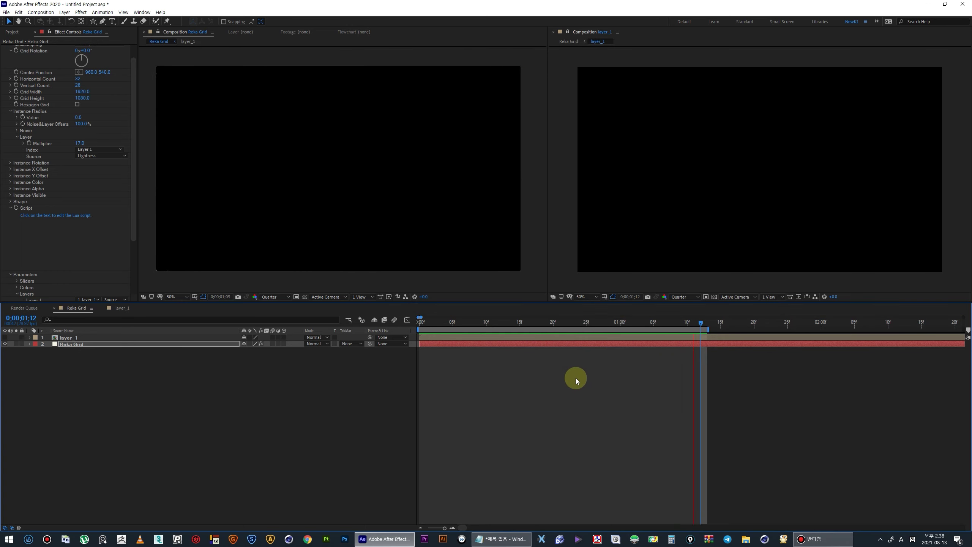
{"action": "mouse_move", "coordinate": [479, 323]}
{"action": "left_mouse_down"}
{"action": "mouse_move", "coordinate": [535, 327]}
{"action": "mouse_move", "coordinate": [515, 328]}
{"action": "left_mouse_up"}
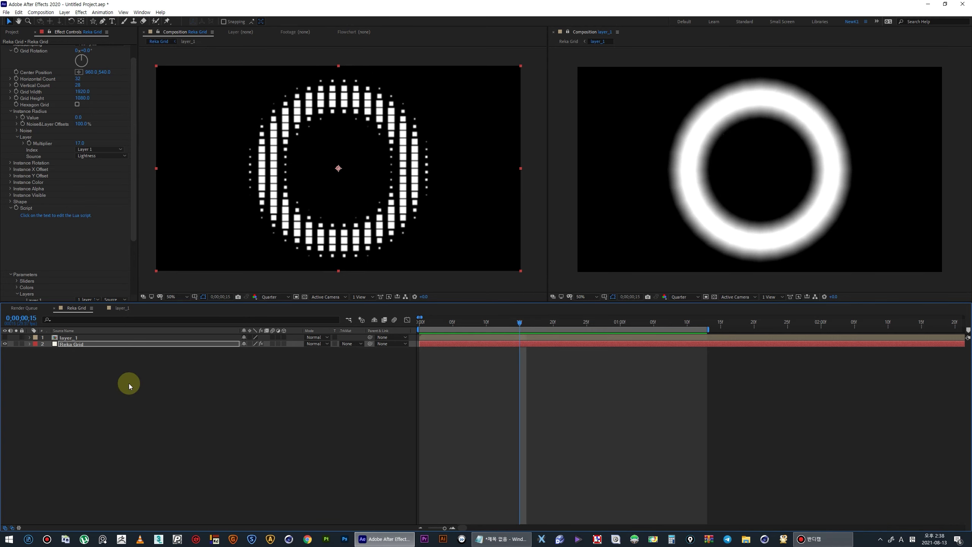
{"action": "left_click", "coordinate": [114, 411]}
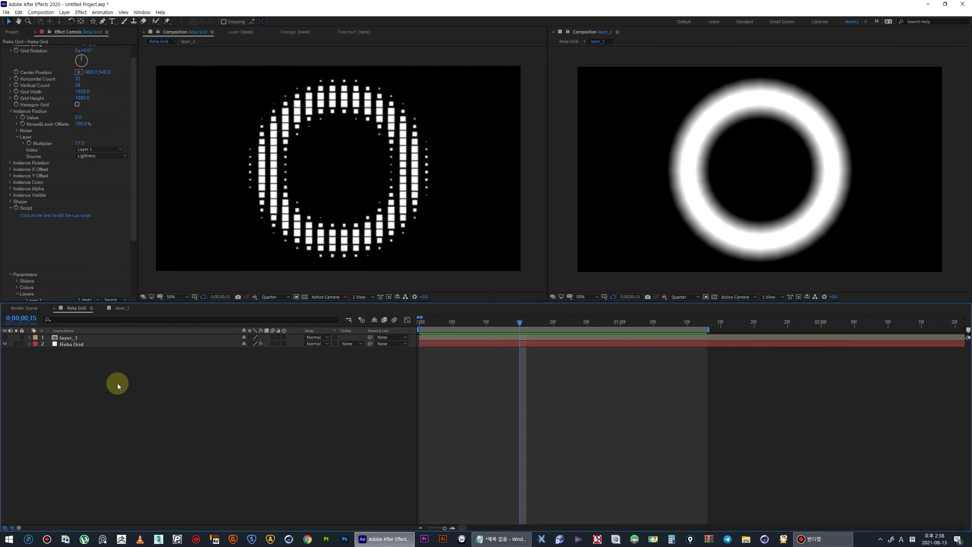
{"action": "key", "text": "ctrl+y"}
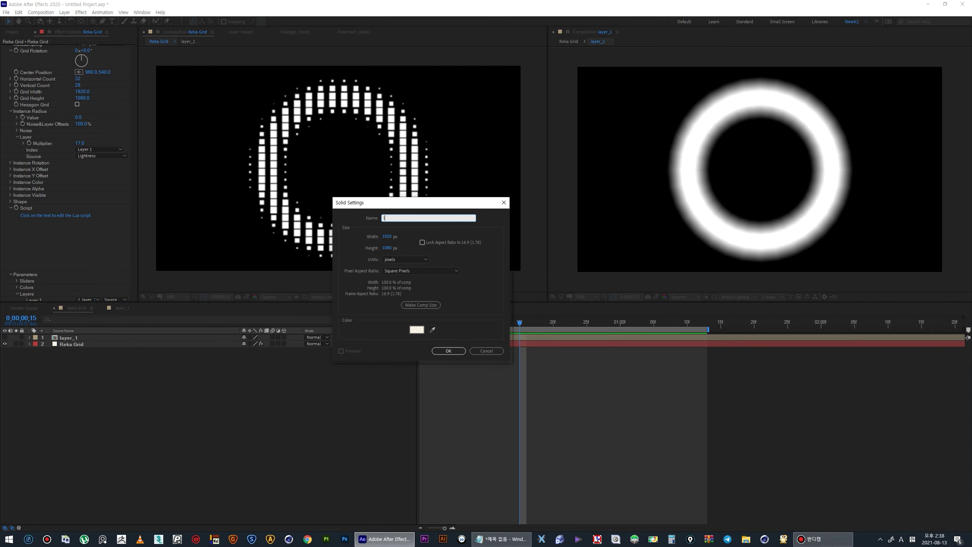
{"action": "type", "text": "layer_2"}
Step: Add solid layer_2 with Fractal Noise at Brightness -10 and Contrast 201
{"action": "key", "text": "Return"}
{"action": "right_click", "coordinate": [67, 346]}
{"action": "mouse_move", "coordinate": [115, 233]}
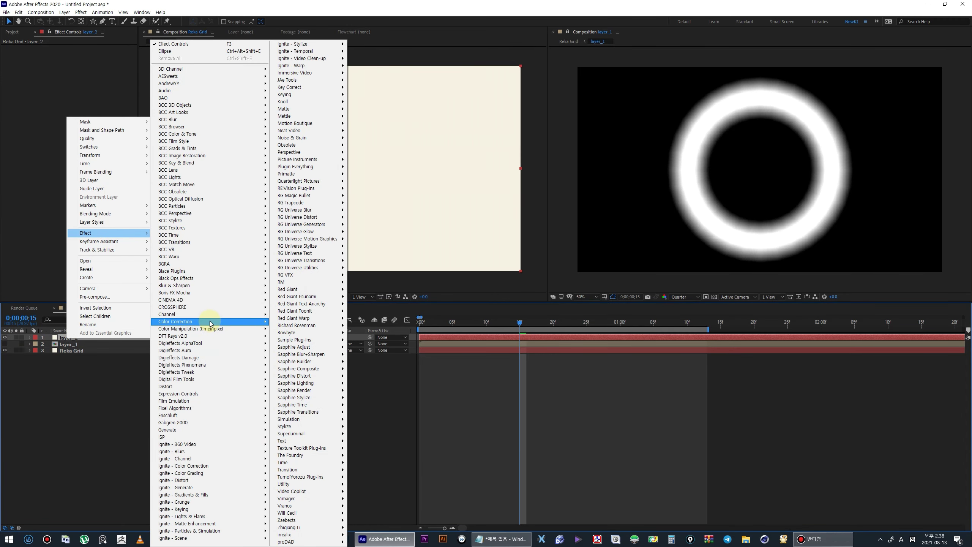
{"action": "mouse_move", "coordinate": [209, 336]}
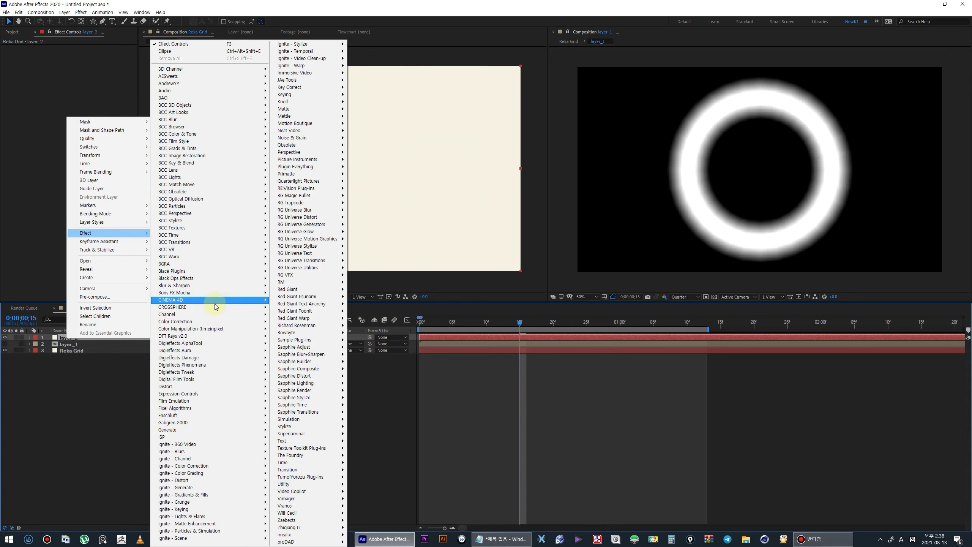
{"action": "mouse_move", "coordinate": [217, 279]}
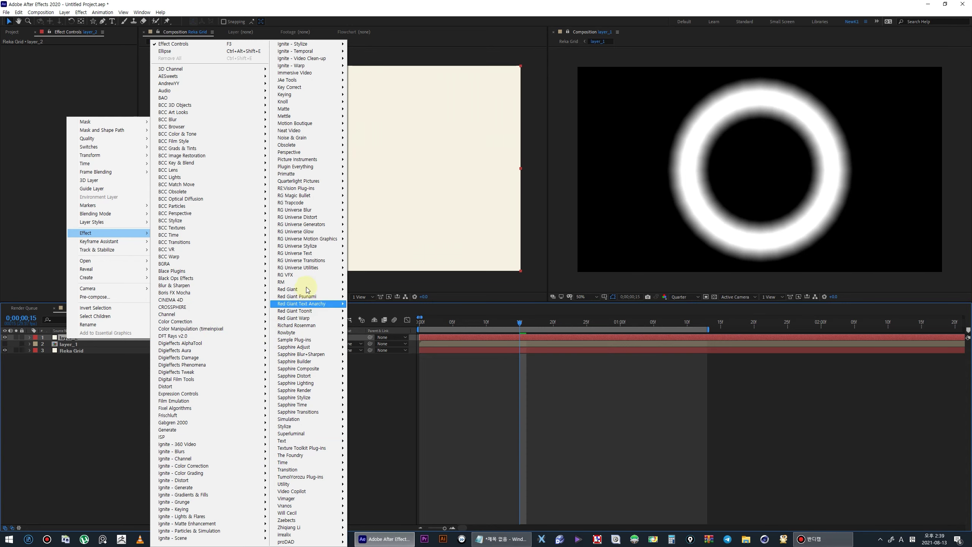
{"action": "mouse_move", "coordinate": [320, 139]}
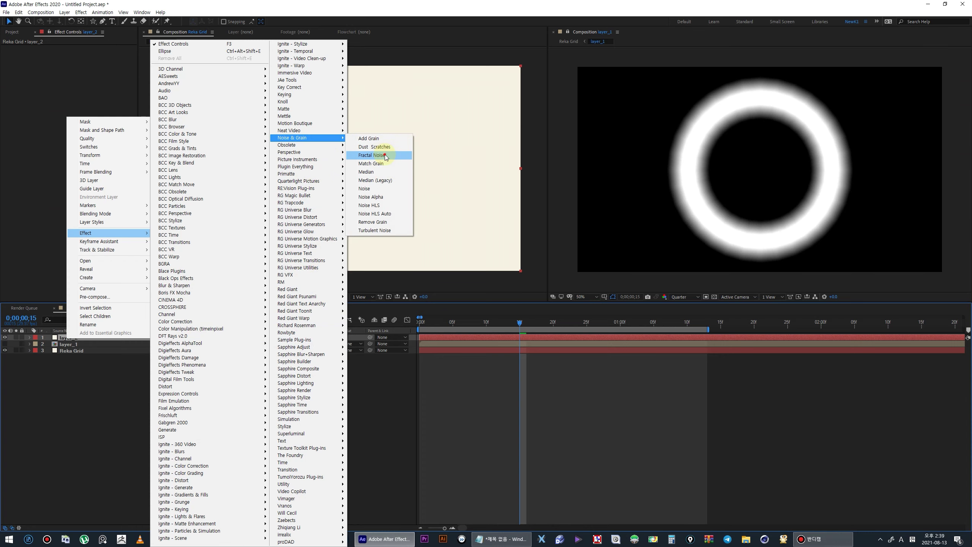
{"action": "left_click", "coordinate": [384, 155]}
{"action": "left_click_drag", "start_coordinate": [79, 80], "coordinate": [124, 76]}
{"action": "left_click", "coordinate": [79, 343]}
{"action": "left_click", "coordinate": [70, 338]}
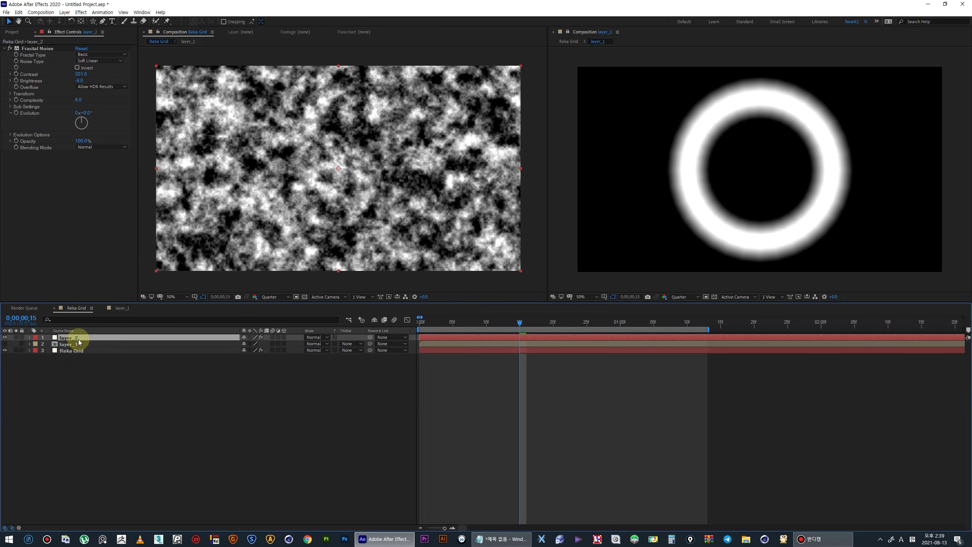
Step: Pre-compose layer_2 into a precomp named layer_2_noise and hide it
{"action": "key", "text": "ctrl+shift+c"}
{"action": "left_click_drag", "start_coordinate": [483, 222], "coordinate": [520, 217]}
{"action": "type", "text": "layer_2_noise"}
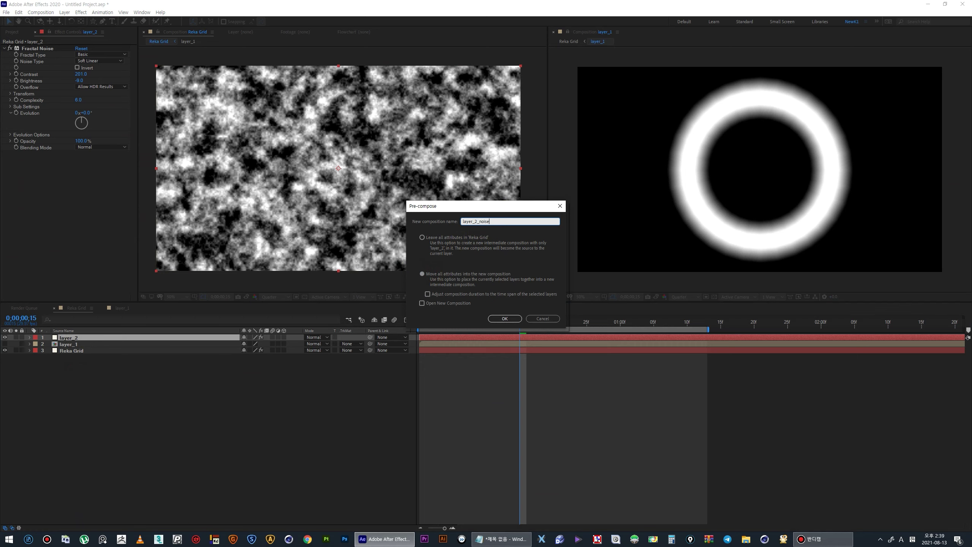
{"action": "key", "text": "Return"}
{"action": "left_click", "coordinate": [506, 214]}
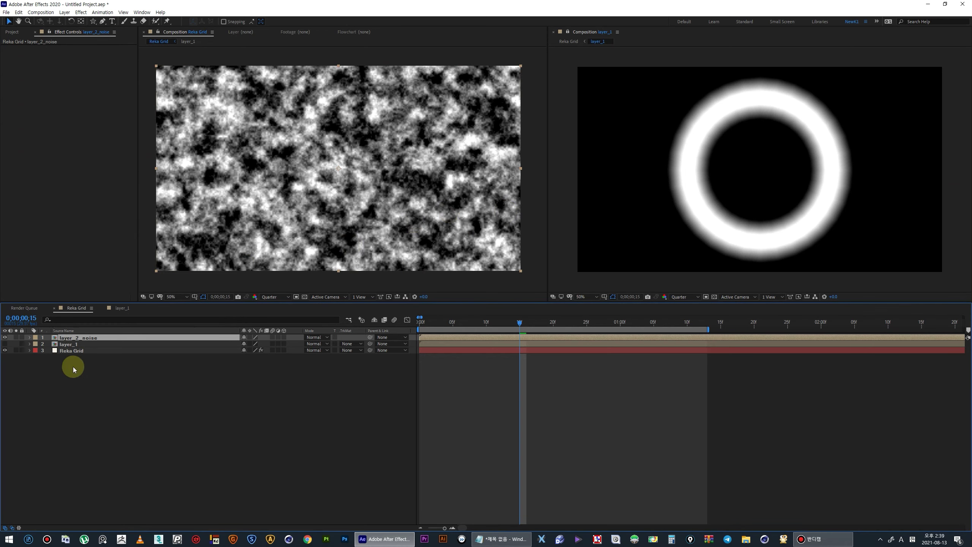
{"action": "left_click", "coordinate": [5, 337]}
Step: Assign layer_2_noise to Reka Grid's Layers > Layer 2 slot
{"action": "left_click", "coordinate": [78, 351]}
{"action": "scroll", "coordinate": [93, 235], "scroll_direction": "down", "scroll_amount": 5}
{"action": "left_click", "coordinate": [86, 233]}
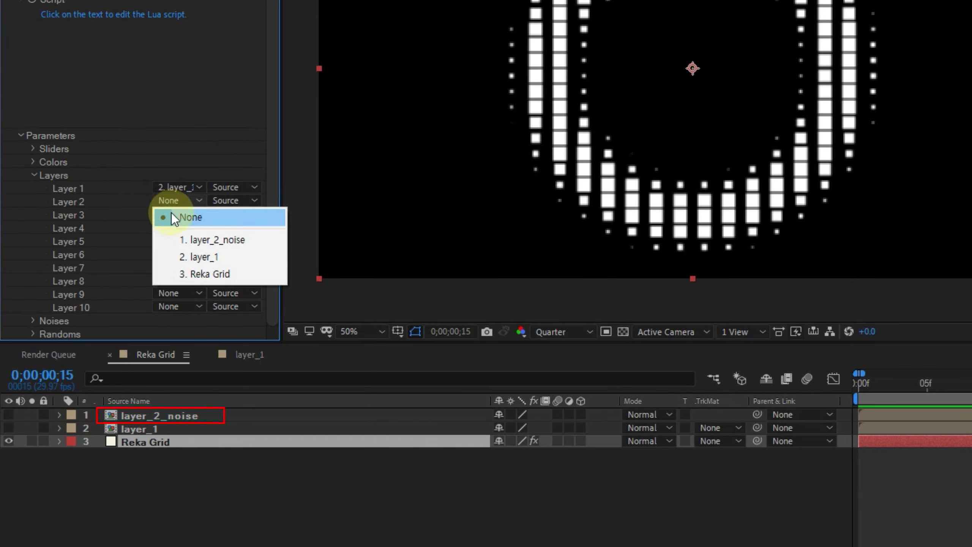
{"action": "left_click", "coordinate": [184, 237]}
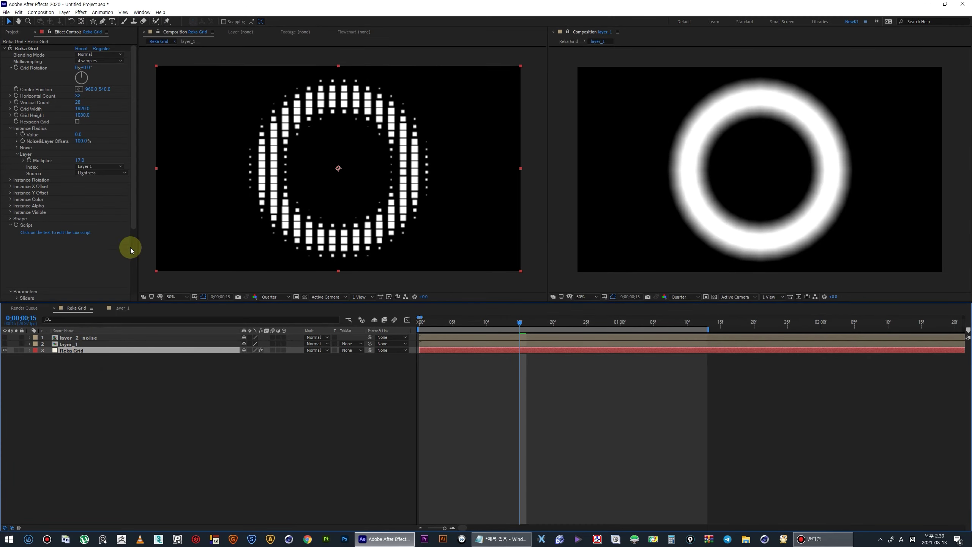
{"action": "left_click", "coordinate": [134, 216]}
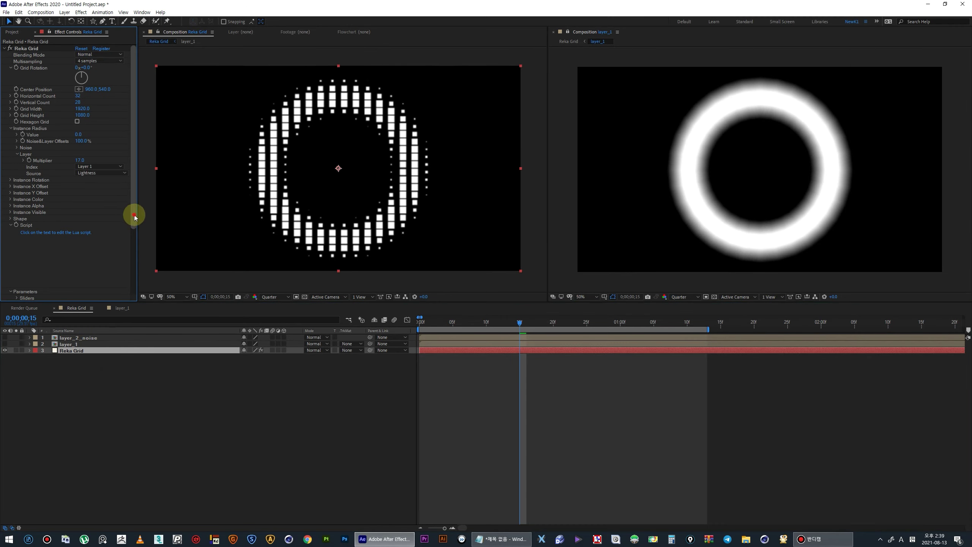
Step: Set Instance Radius noise Mult Layer Index to Layer 2 with Multiplier -27
{"action": "left_click", "coordinate": [20, 148]}
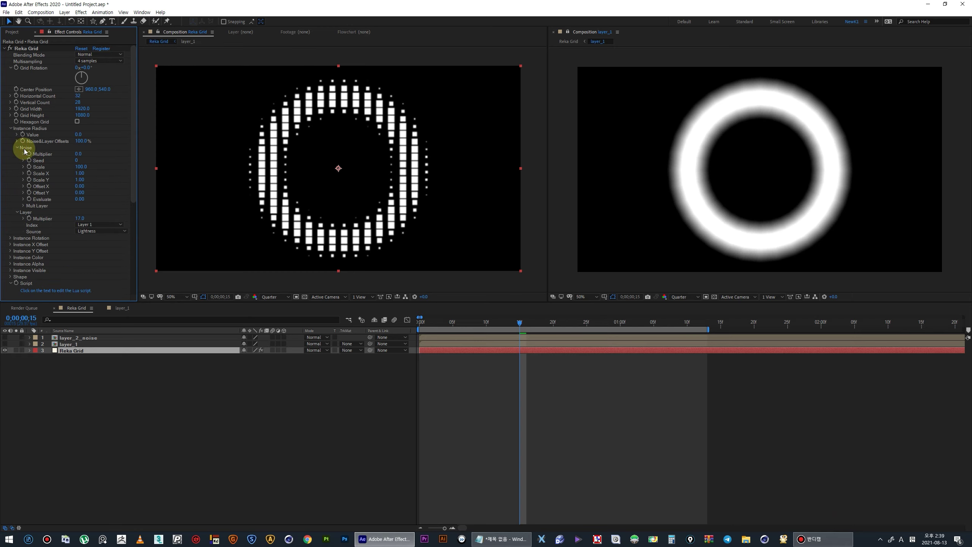
{"action": "left_click", "coordinate": [23, 207]}
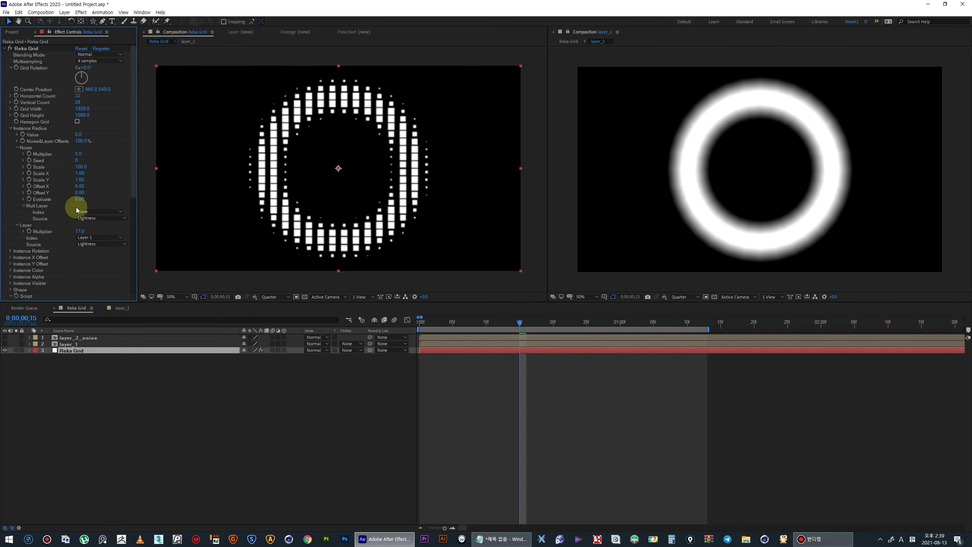
{"action": "left_click", "coordinate": [98, 235]}
{"action": "left_click", "coordinate": [99, 235]}
{"action": "left_click", "coordinate": [157, 345]}
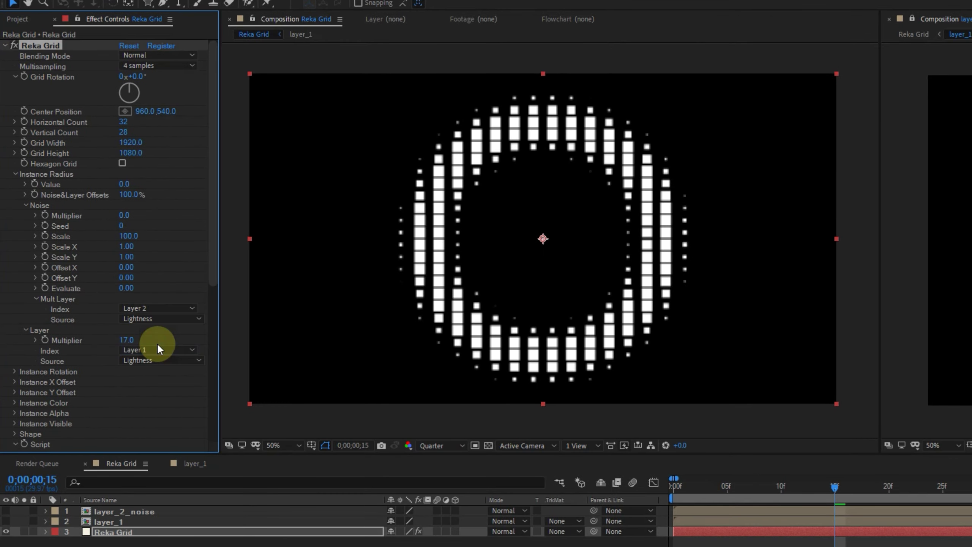
{"action": "mouse_move", "coordinate": [116, 219]}
{"action": "left_mouse_down"}
{"action": "mouse_move", "coordinate": [107, 219]}
{"action": "mouse_move", "coordinate": [148, 223]}
{"action": "mouse_move", "coordinate": [119, 230]}
{"action": "left_mouse_up"}
Step: Preview the animation from an early frame, stopping around frame 15
{"action": "left_click_drag", "start_coordinate": [428, 324], "coordinate": [526, 335]}
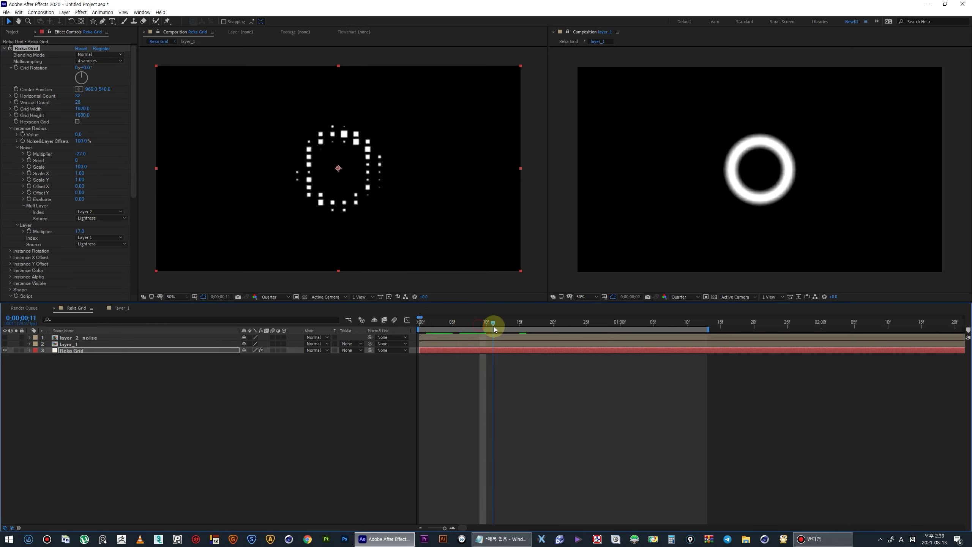
{"action": "key", "text": "space"}
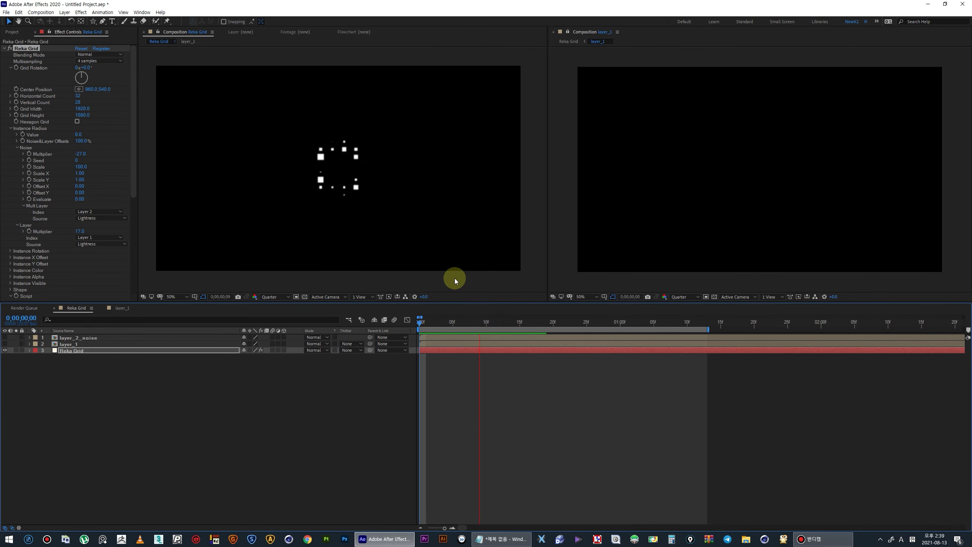
{"action": "left_click_drag", "start_coordinate": [464, 320], "coordinate": [525, 324]}
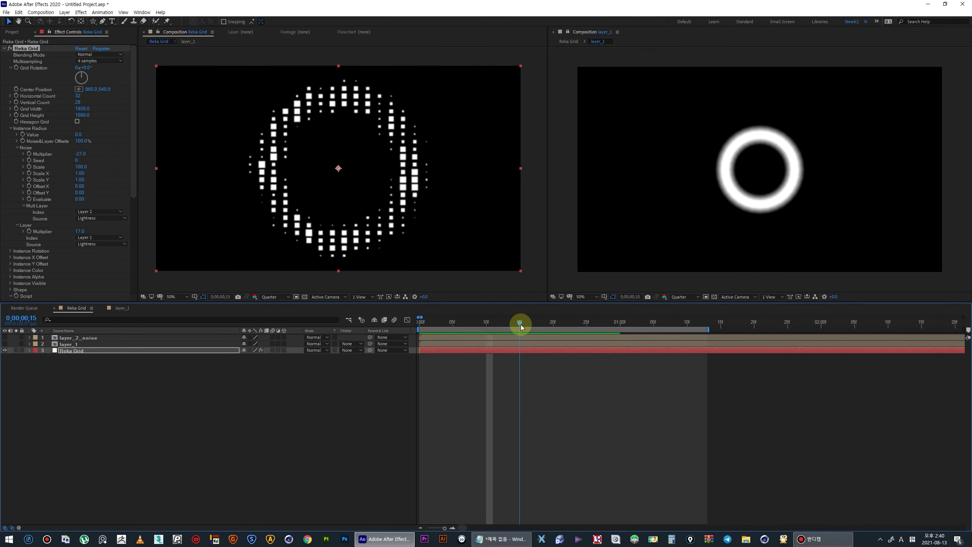
Step: Toggle Hexagon Grid on and off to compare hexagonal and square dot layouts
{"action": "left_click", "coordinate": [77, 122]}
{"action": "left_click", "coordinate": [77, 122]}
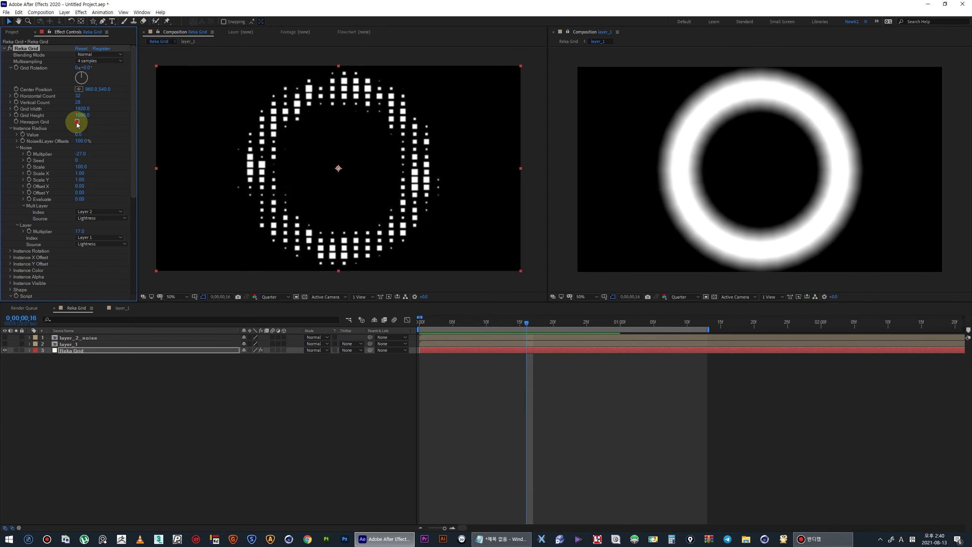
{"action": "left_click", "coordinate": [77, 123]}
{"action": "left_click", "coordinate": [77, 123]}
{"action": "left_click", "coordinate": [77, 122]}
{"action": "left_click", "coordinate": [77, 122]}
Step: Set the grid to 29 horizontal by 26 vertical cells and return to a square layout
{"action": "left_click_drag", "start_coordinate": [75, 103], "coordinate": [77, 103]}
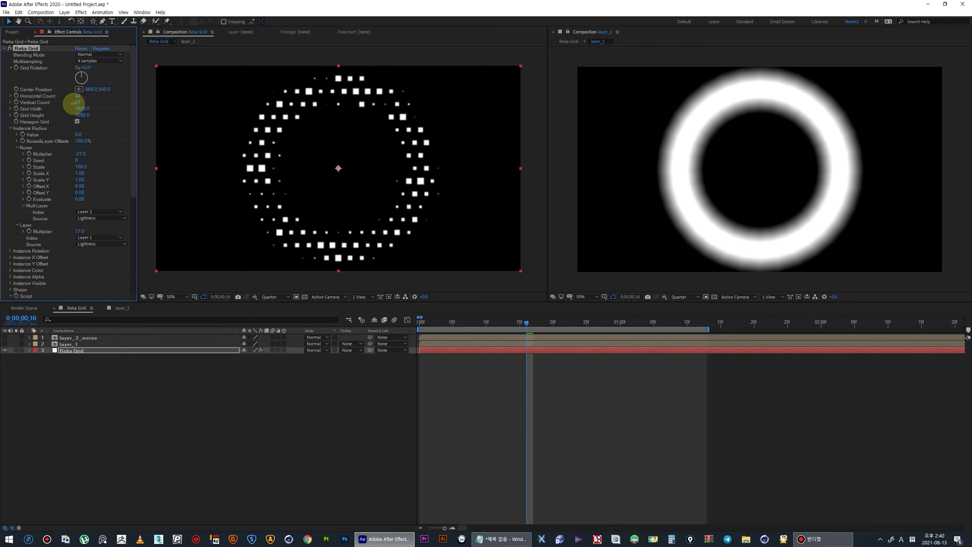
{"action": "left_click_drag", "start_coordinate": [76, 97], "coordinate": [80, 99]}
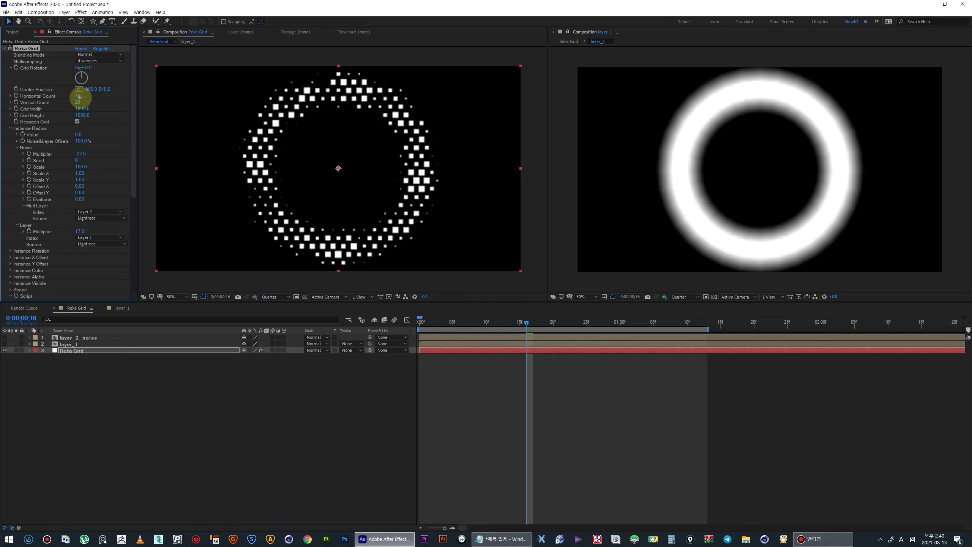
{"action": "left_click", "coordinate": [77, 122]}
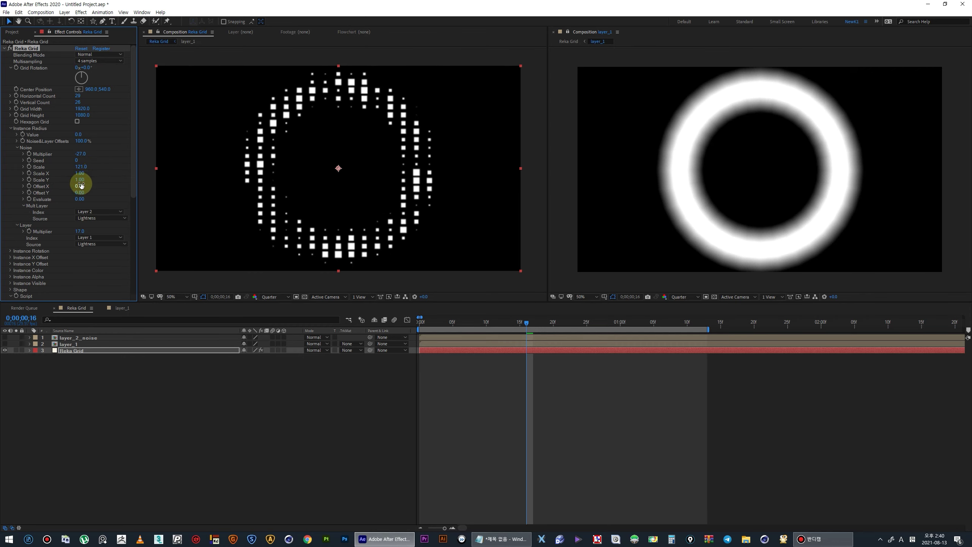
{"action": "left_click_drag", "start_coordinate": [125, 179], "coordinate": [151, 177]}
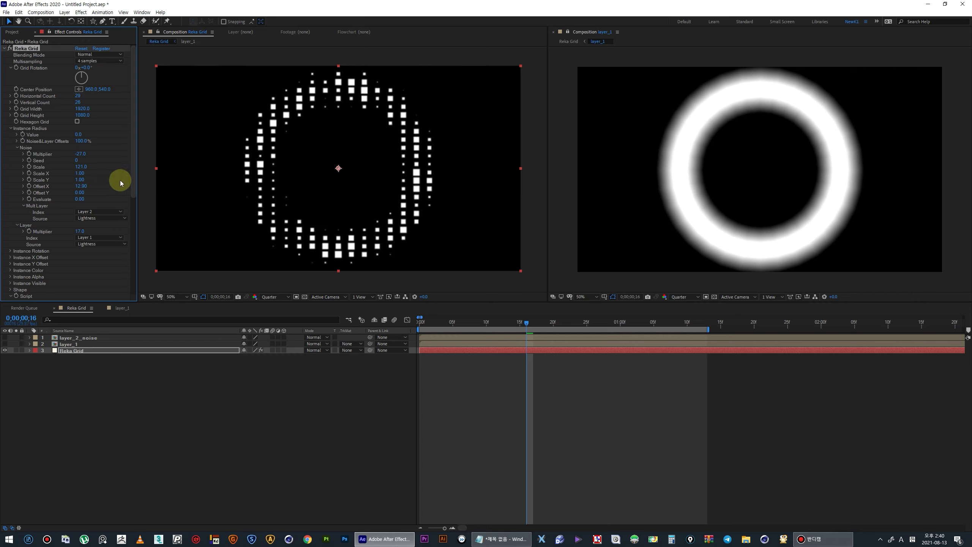
{"action": "mouse_move", "coordinate": [101, 203]}
{"action": "left_mouse_down"}
{"action": "mouse_move", "coordinate": [113, 201]}
{"action": "mouse_move", "coordinate": [87, 189]}
{"action": "left_mouse_up"}
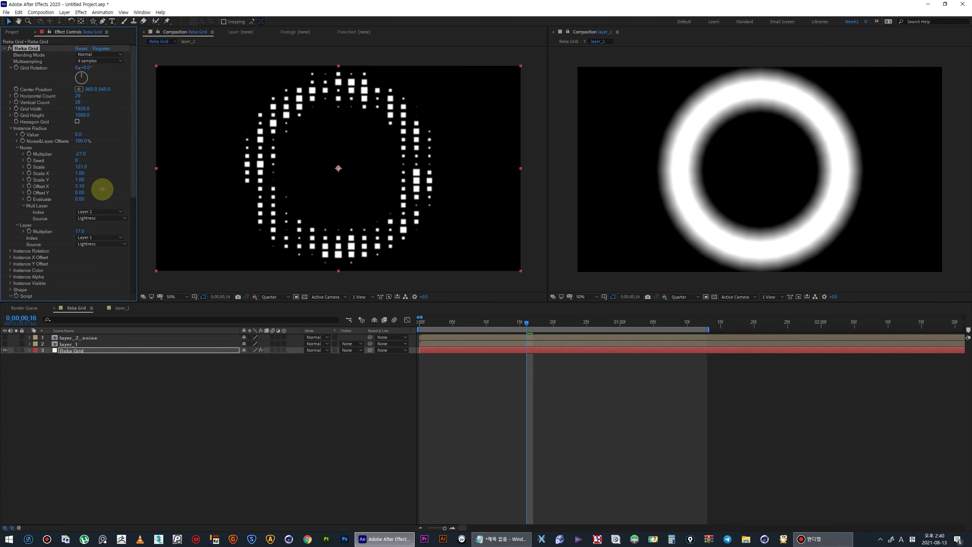
{"action": "left_click_drag", "start_coordinate": [100, 189], "coordinate": [84, 187]}
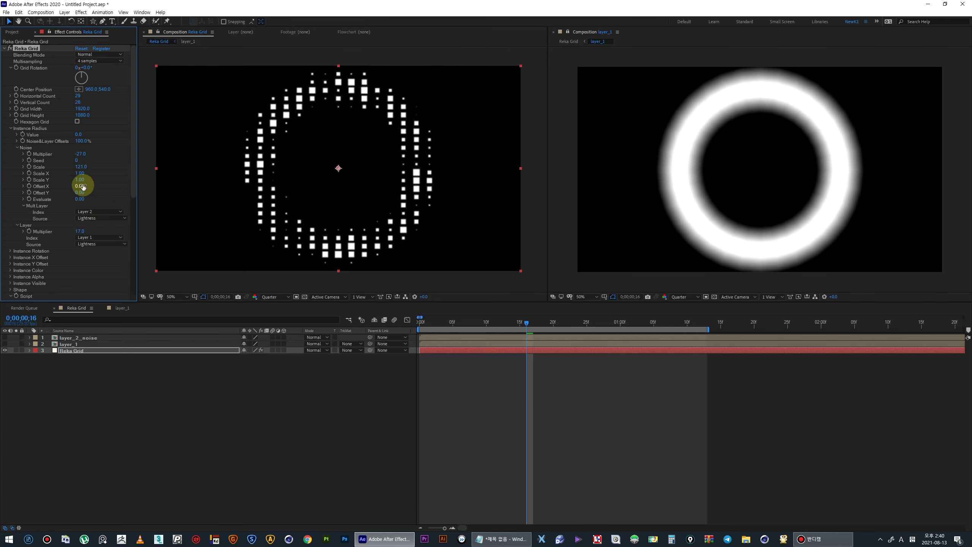
{"action": "scroll", "coordinate": [83, 186], "scroll_direction": "down", "scroll_amount": 2}
{"action": "scroll", "coordinate": [59, 186], "scroll_direction": "down", "scroll_amount": 2}
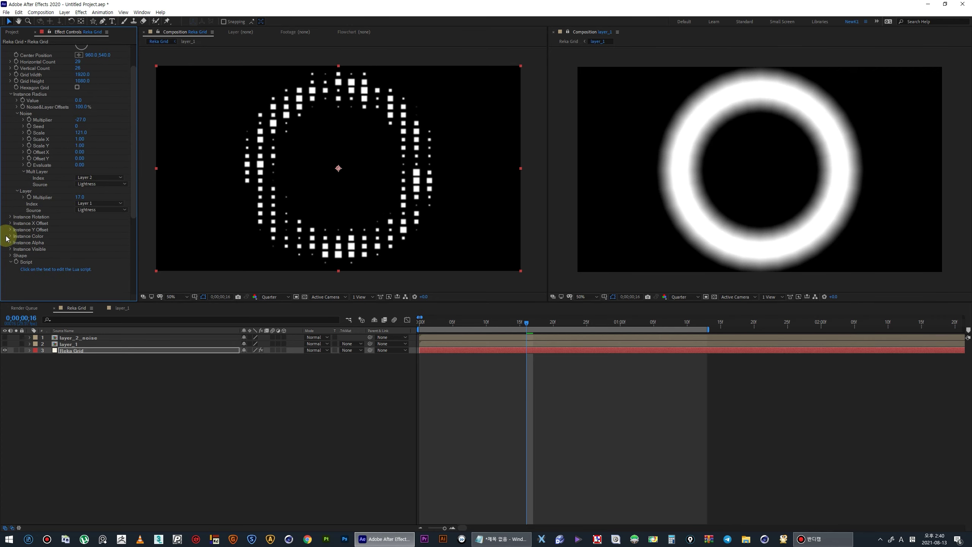
Step: Set Instance Alpha Value to 0 and Noise&Layer Offsets to 100%
{"action": "left_click", "coordinate": [10, 242]}
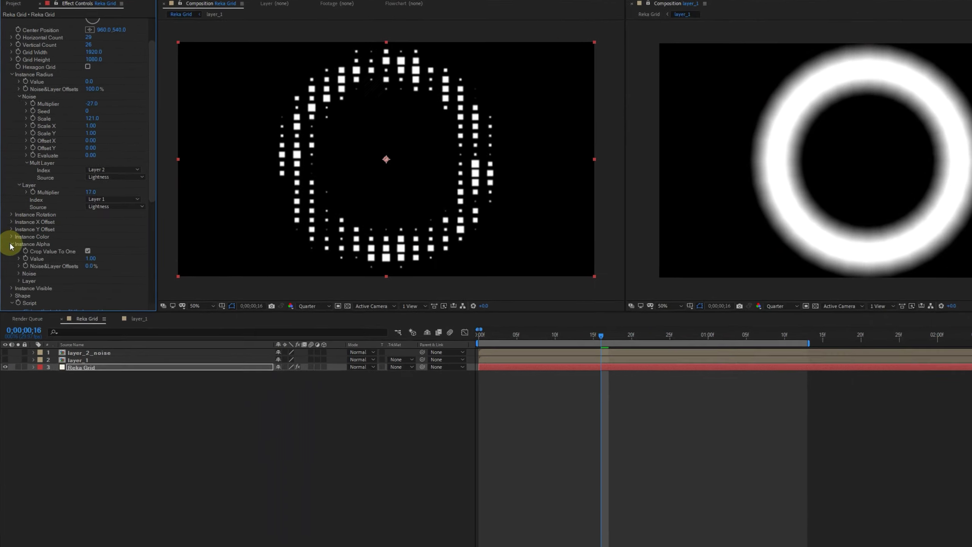
{"action": "scroll", "coordinate": [77, 248], "scroll_direction": "down", "scroll_amount": 2}
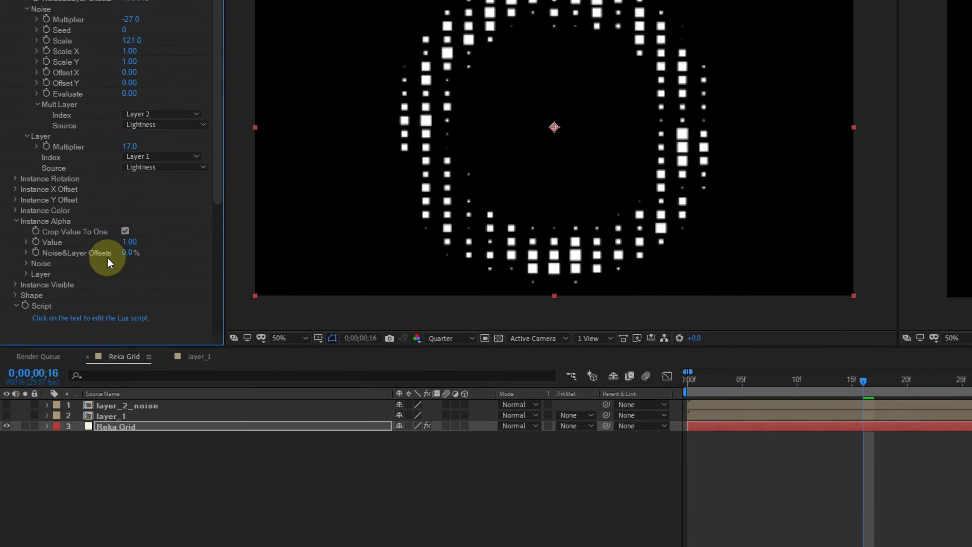
{"action": "left_click", "coordinate": [93, 238]}
{"action": "type", "text": "0"}
{"action": "key", "text": "Return"}
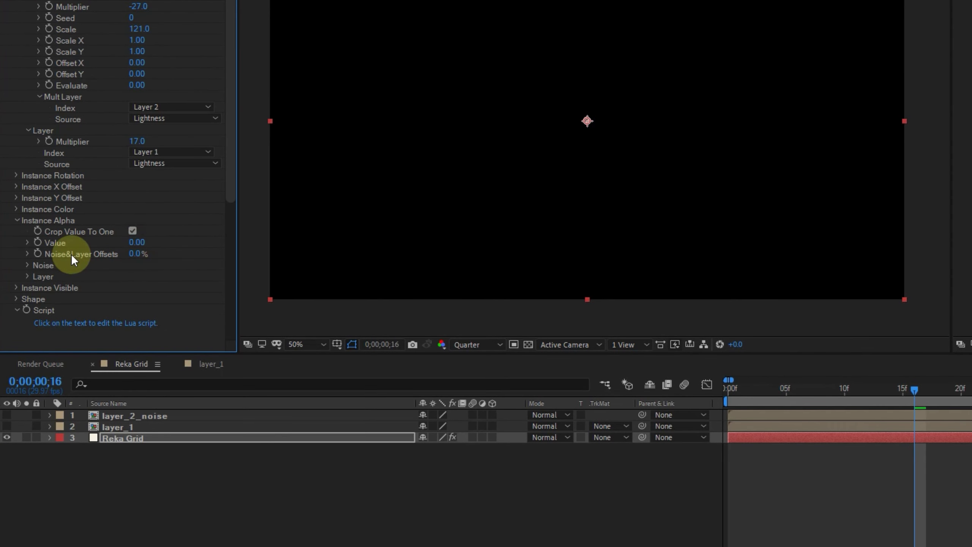
{"action": "left_click_drag", "start_coordinate": [139, 254], "coordinate": [277, 264]}
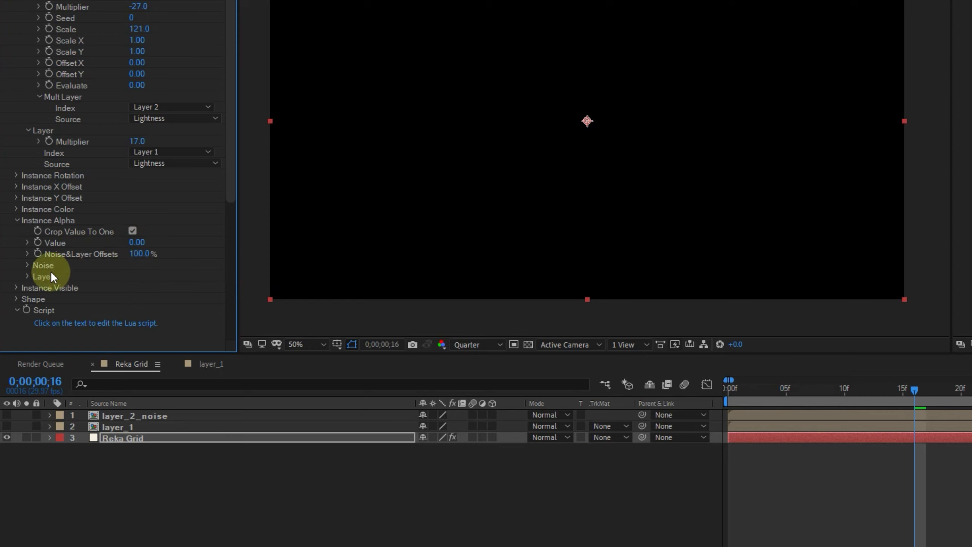
Step: Try the alpha Layer settings, keeping Layer 1 with a multiplier of zero
{"action": "left_click", "coordinate": [28, 276]}
{"action": "left_click", "coordinate": [172, 298]}
{"action": "left_click", "coordinate": [160, 326]}
{"action": "mouse_move", "coordinate": [136, 287]}
{"action": "left_mouse_down"}
{"action": "mouse_move", "coordinate": [161, 291]}
{"action": "mouse_move", "coordinate": [89, 279]}
{"action": "left_mouse_up"}
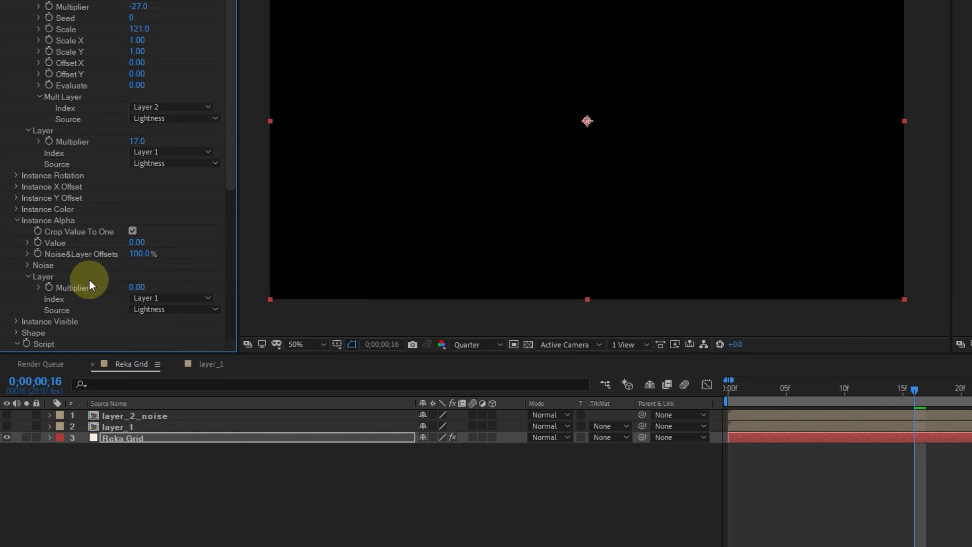
{"action": "left_click", "coordinate": [29, 276]}
Step: Multiply the alpha noise by Layer 2 with Multiplier 14.30, checking transparency on a checkerboard
{"action": "left_click", "coordinate": [27, 265]}
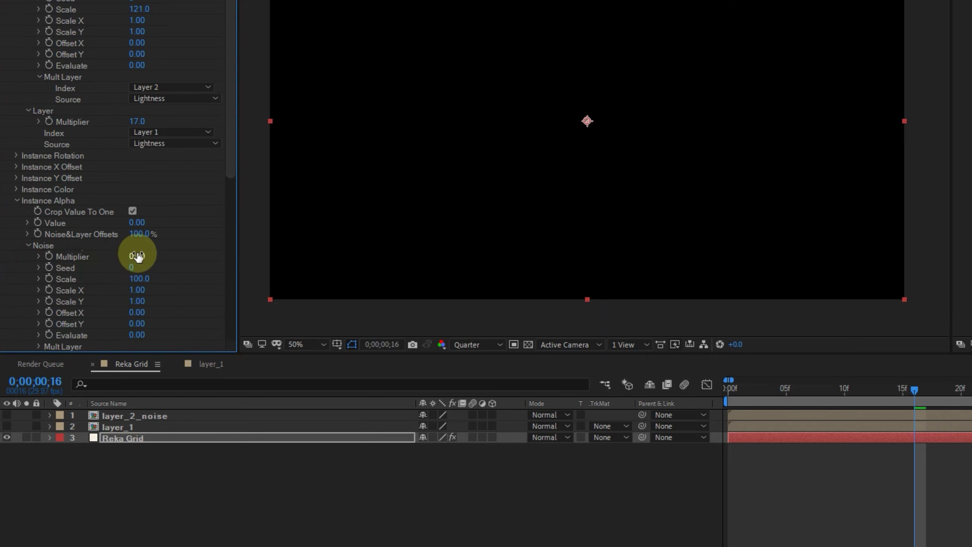
{"action": "scroll", "coordinate": [116, 284], "scroll_direction": "down", "scroll_amount": 3}
{"action": "left_click", "coordinate": [38, 287]}
{"action": "left_click", "coordinate": [144, 298]}
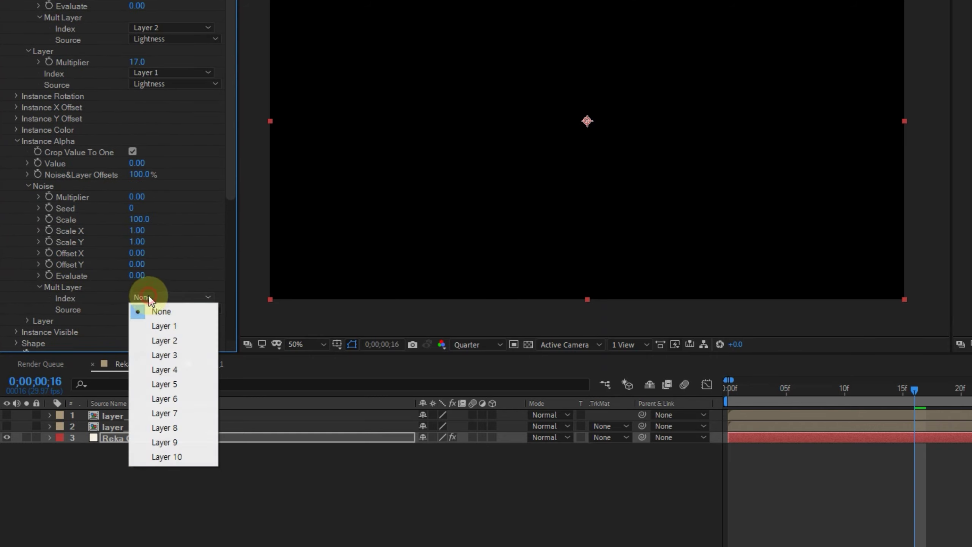
{"action": "left_click", "coordinate": [166, 340]}
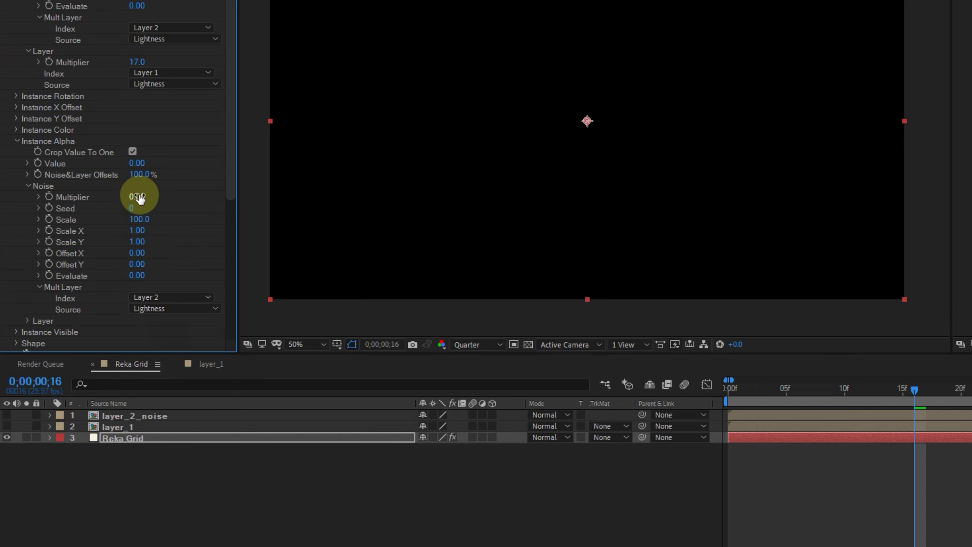
{"action": "left_click_drag", "start_coordinate": [137, 196], "coordinate": [214, 203]}
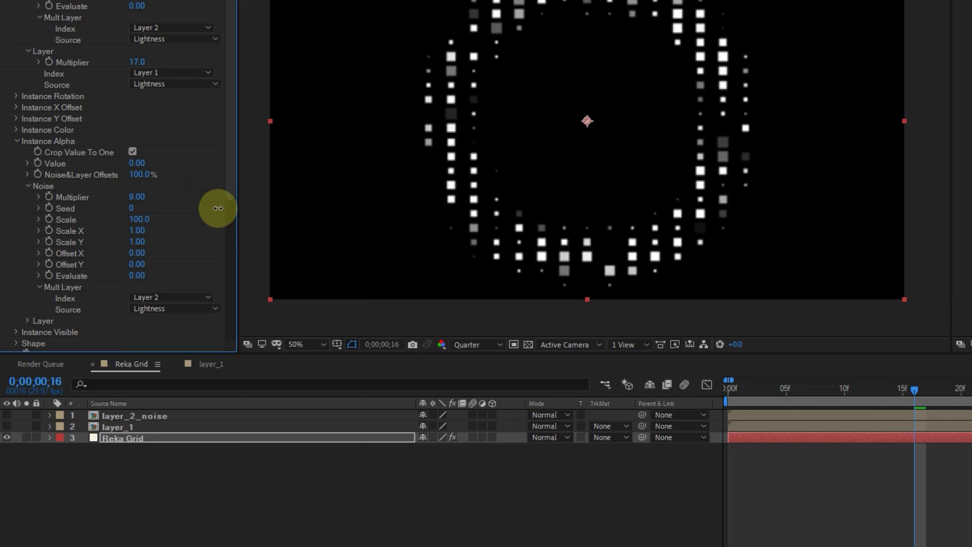
{"action": "left_click_drag", "start_coordinate": [214, 202], "coordinate": [245, 211]}
{"action": "left_click", "coordinate": [528, 344]}
{"action": "left_click", "coordinate": [528, 344]}
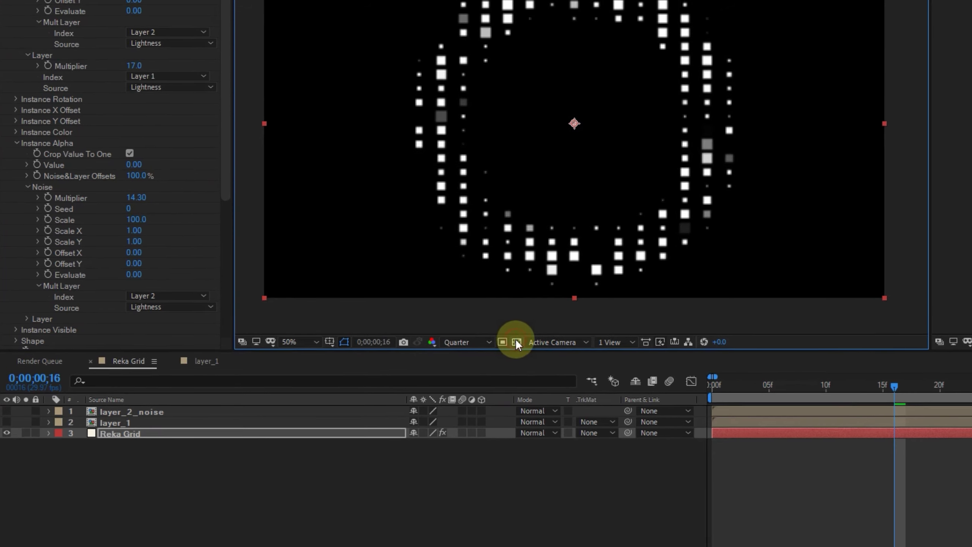
{"action": "key", "text": "ctrl+y"}
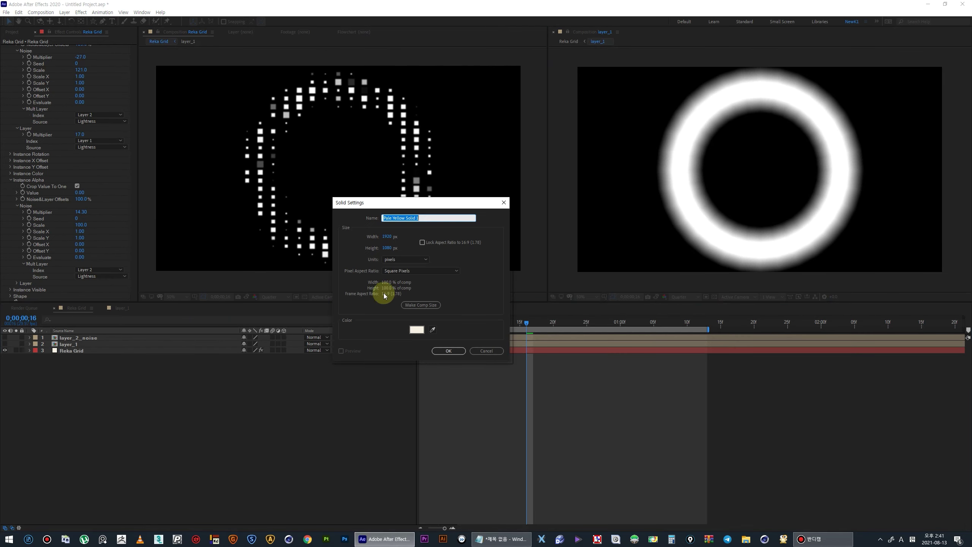
Step: Create a blue solid and move it below the Reka Grid layer
{"action": "left_click", "coordinate": [411, 328]}
{"action": "left_click", "coordinate": [480, 293]}
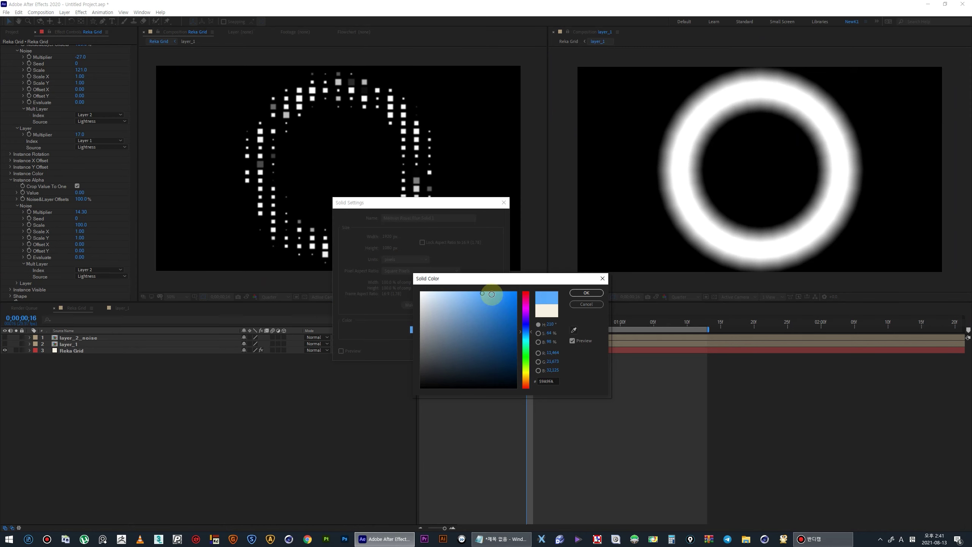
{"action": "left_click", "coordinate": [586, 292]}
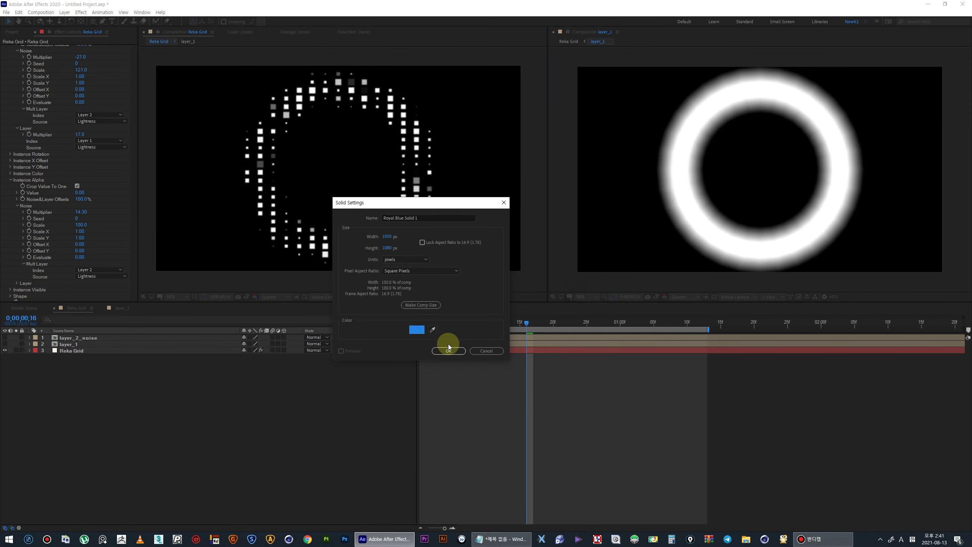
{"action": "left_click", "coordinate": [448, 350]}
{"action": "left_click_drag", "start_coordinate": [77, 338], "coordinate": [85, 378]}
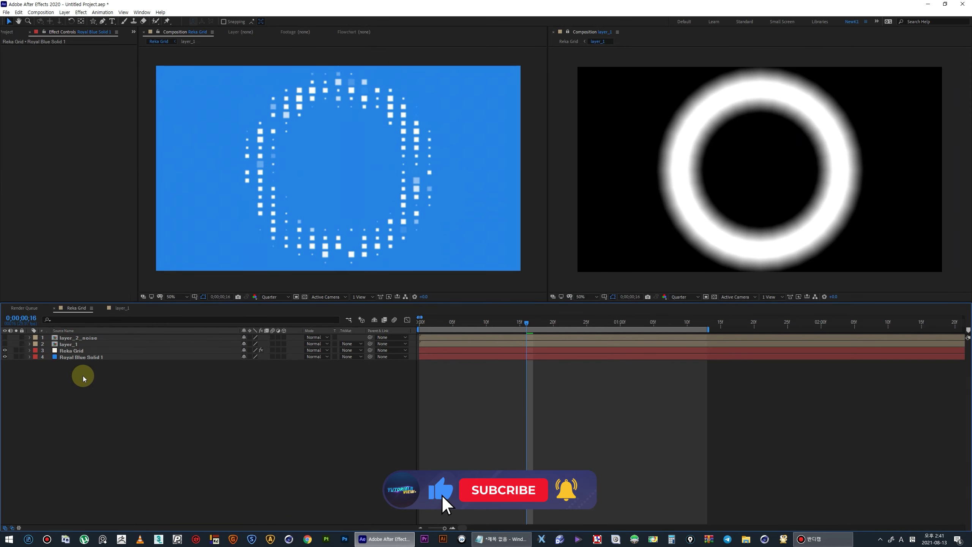
Step: Darken the solid to a deep royal blue in Solid Settings
{"action": "left_click", "coordinate": [76, 356]}
{"action": "left_click", "coordinate": [71, 12]}
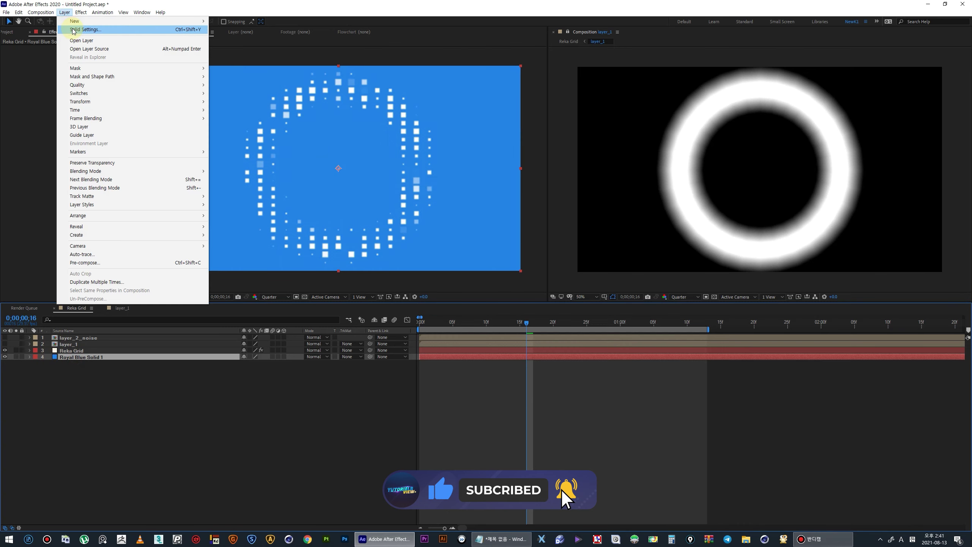
{"action": "left_click", "coordinate": [81, 30]}
{"action": "left_click", "coordinate": [483, 306]}
{"action": "left_click", "coordinate": [495, 330]}
{"action": "left_click_drag", "start_coordinate": [495, 330], "coordinate": [504, 348]}
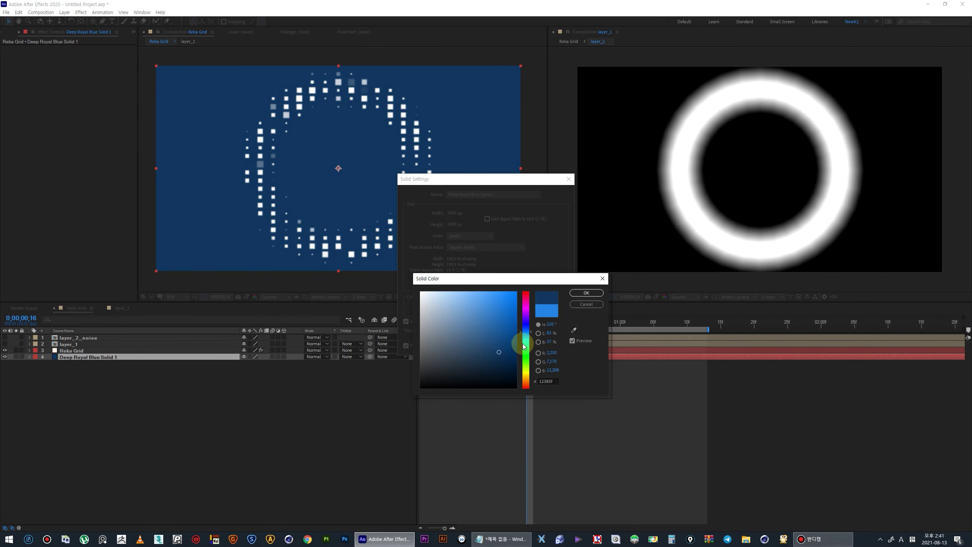
{"action": "left_click", "coordinate": [586, 293]}
{"action": "left_click", "coordinate": [503, 339]}
Step: Lock the deep royal blue solid and scrub back through the animation
{"action": "left_click", "coordinate": [512, 408]}
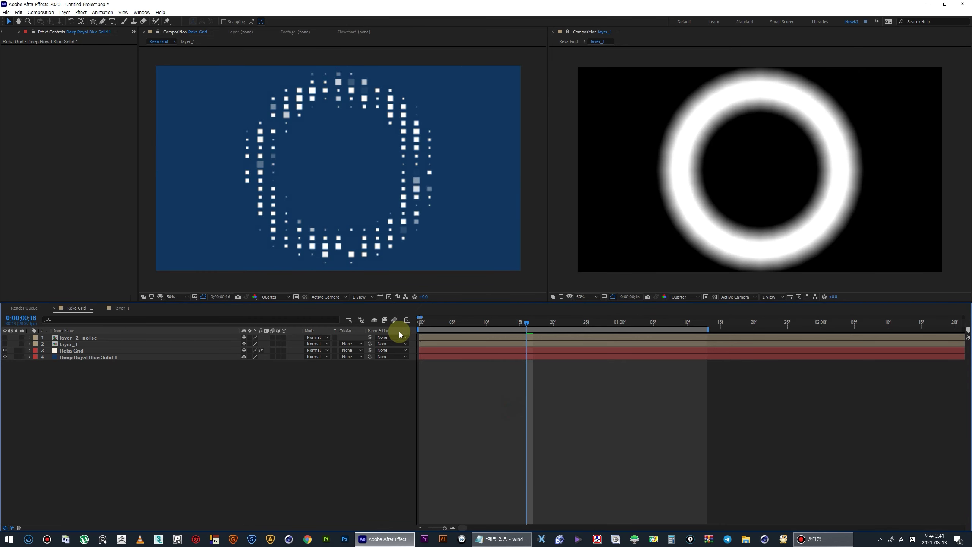
{"action": "left_click", "coordinate": [22, 357]}
{"action": "mouse_move", "coordinate": [419, 323]}
{"action": "left_mouse_down"}
{"action": "mouse_move", "coordinate": [466, 332]}
{"action": "mouse_move", "coordinate": [398, 332]}
{"action": "left_mouse_up"}
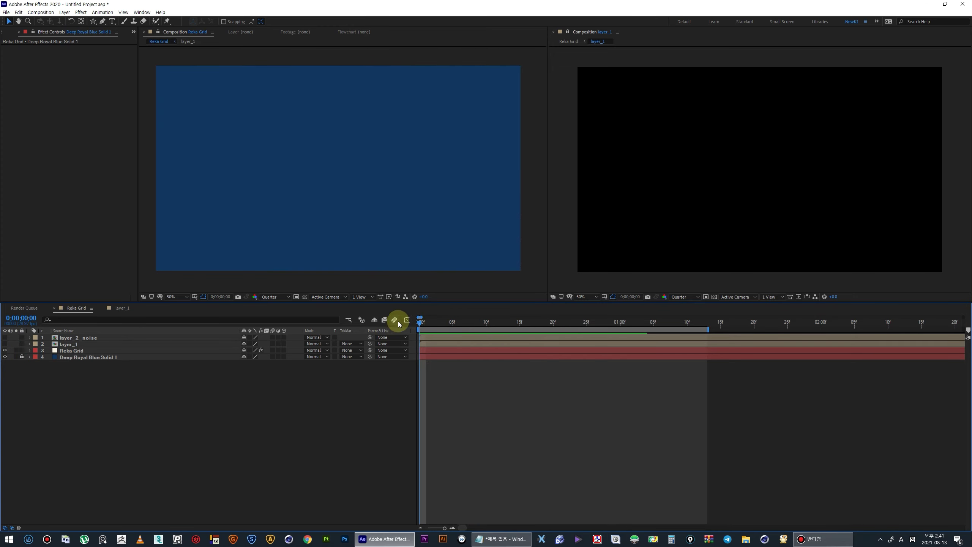
Step: Test lower Reka Grid Instance Visible Probability values, leaving it at 100%
{"action": "mouse_move", "coordinate": [420, 321]}
{"action": "left_mouse_down"}
{"action": "mouse_move", "coordinate": [556, 328]}
{"action": "mouse_move", "coordinate": [520, 342]}
{"action": "left_mouse_up"}
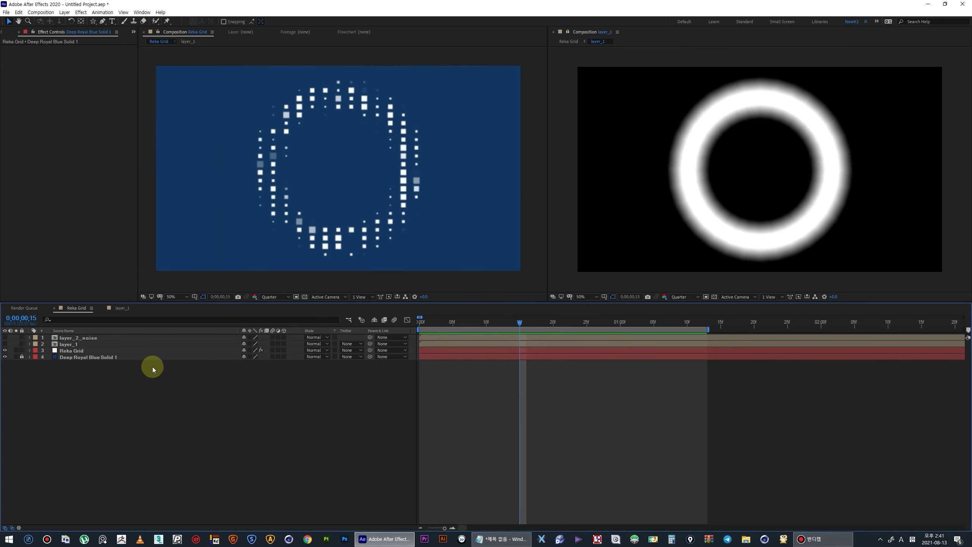
{"action": "left_click", "coordinate": [21, 356]}
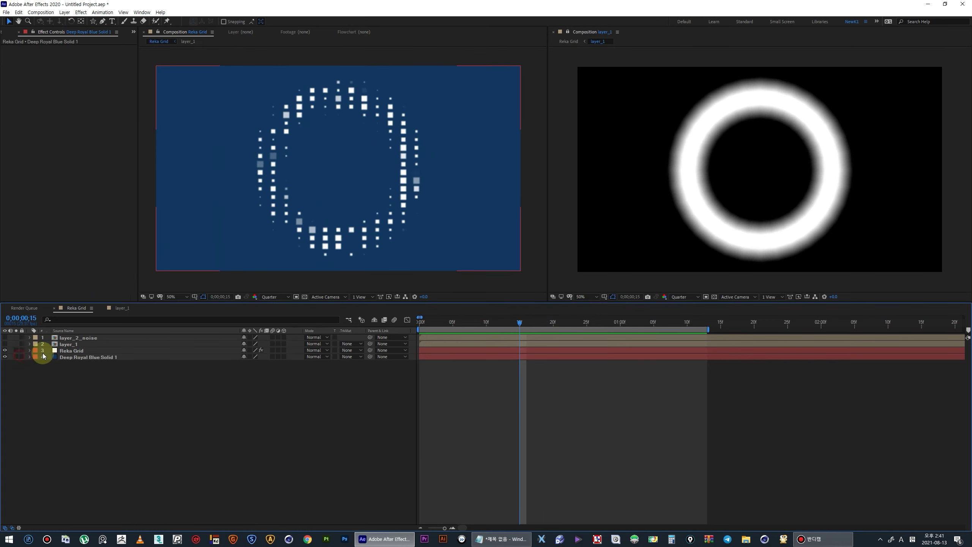
{"action": "left_click", "coordinate": [80, 351]}
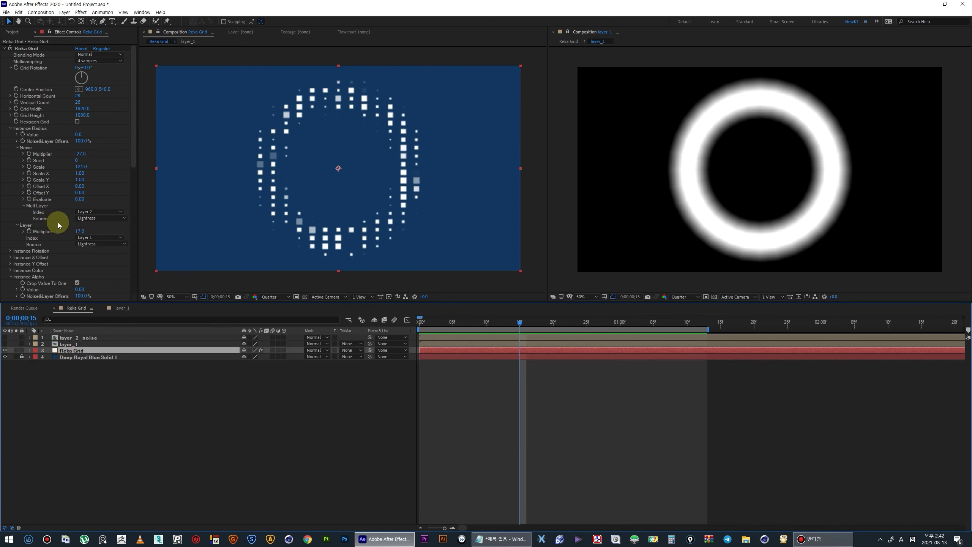
{"action": "scroll", "coordinate": [58, 222], "scroll_direction": "down", "scroll_amount": 2}
{"action": "left_click", "coordinate": [10, 260]}
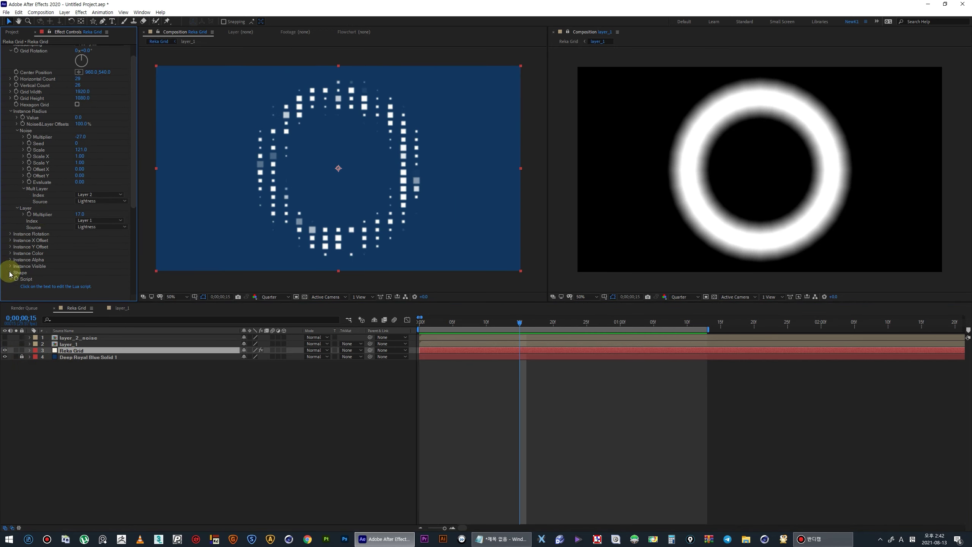
{"action": "left_click", "coordinate": [10, 267]}
{"action": "left_click_drag", "start_coordinate": [77, 273], "coordinate": [84, 279]}
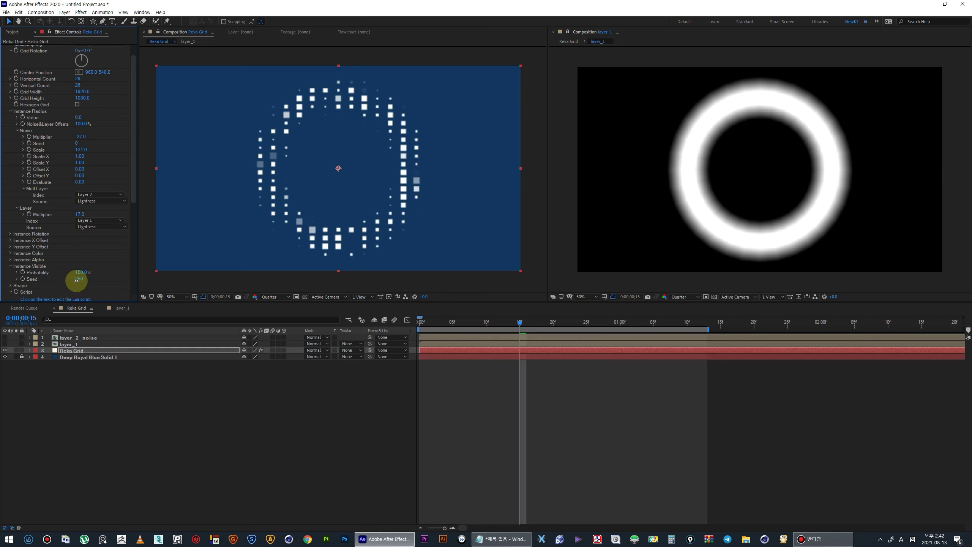
{"action": "left_click_drag", "start_coordinate": [79, 272], "coordinate": [85, 282]}
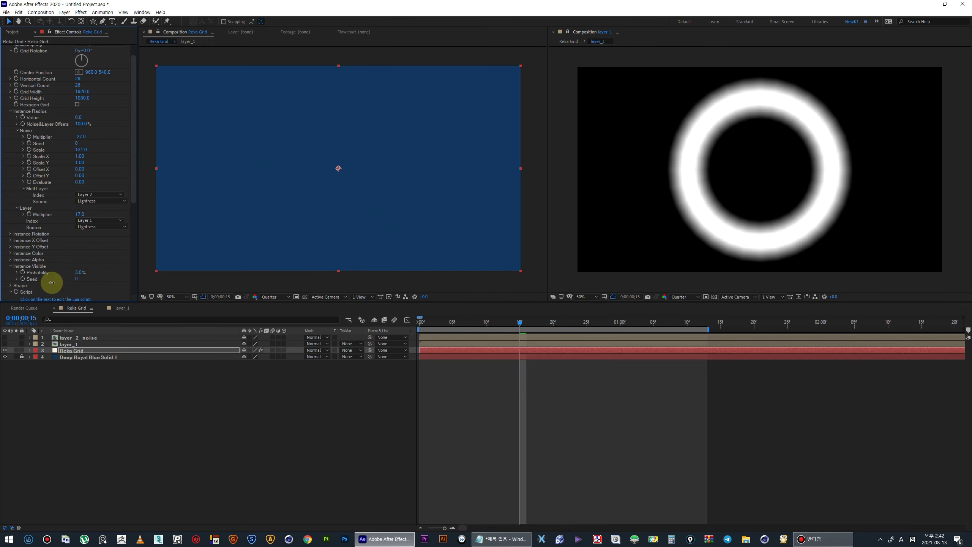
{"action": "scroll", "coordinate": [85, 283], "scroll_direction": "down", "scroll_amount": 2}
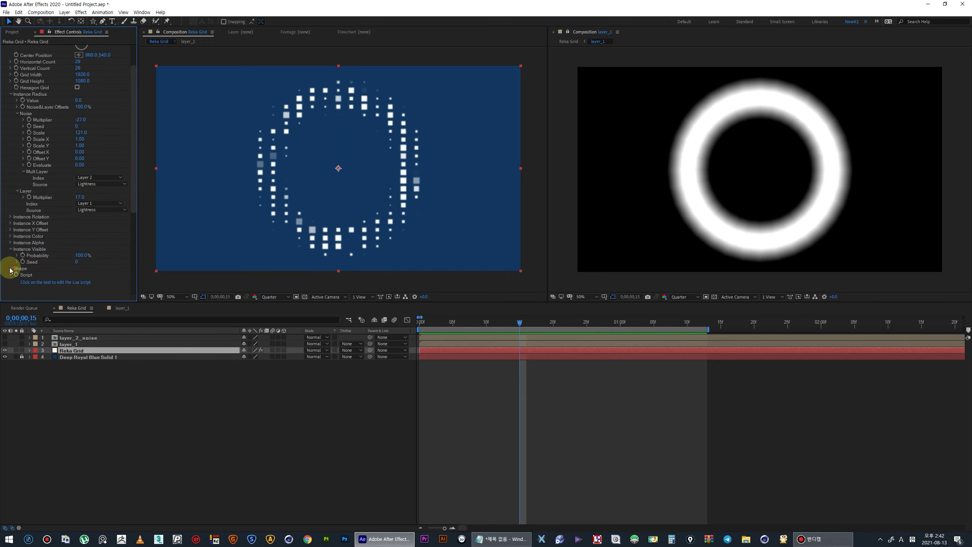
Step: Try Stroke draw mode and a feather change, returning to Fill and undoing the feather
{"action": "left_click", "coordinate": [10, 269]}
{"action": "left_click", "coordinate": [96, 245]}
{"action": "left_click", "coordinate": [95, 264]}
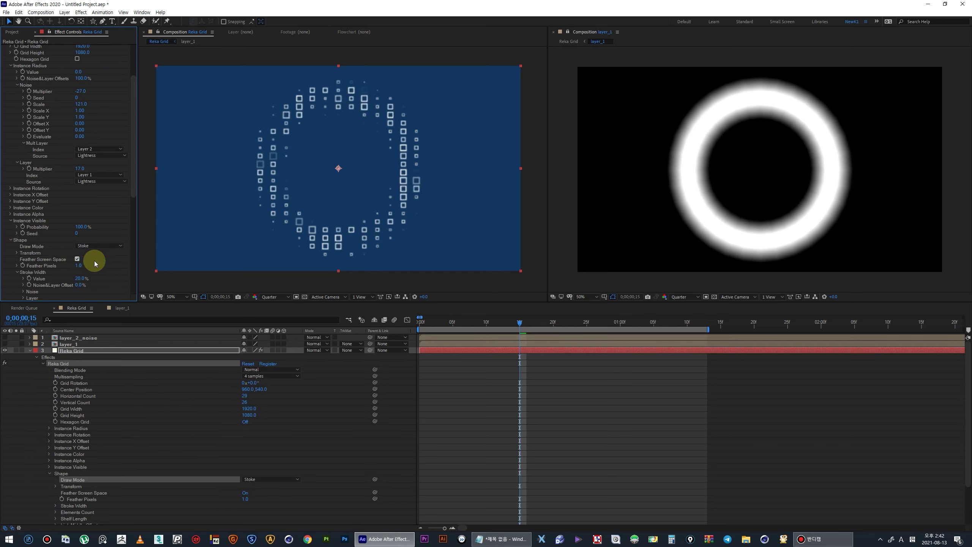
{"action": "left_click", "coordinate": [88, 248]}
{"action": "left_click", "coordinate": [84, 255]}
{"action": "mouse_move", "coordinate": [79, 265]}
{"action": "left_mouse_down"}
{"action": "mouse_move", "coordinate": [65, 272]}
{"action": "mouse_move", "coordinate": [104, 262]}
{"action": "left_mouse_up"}
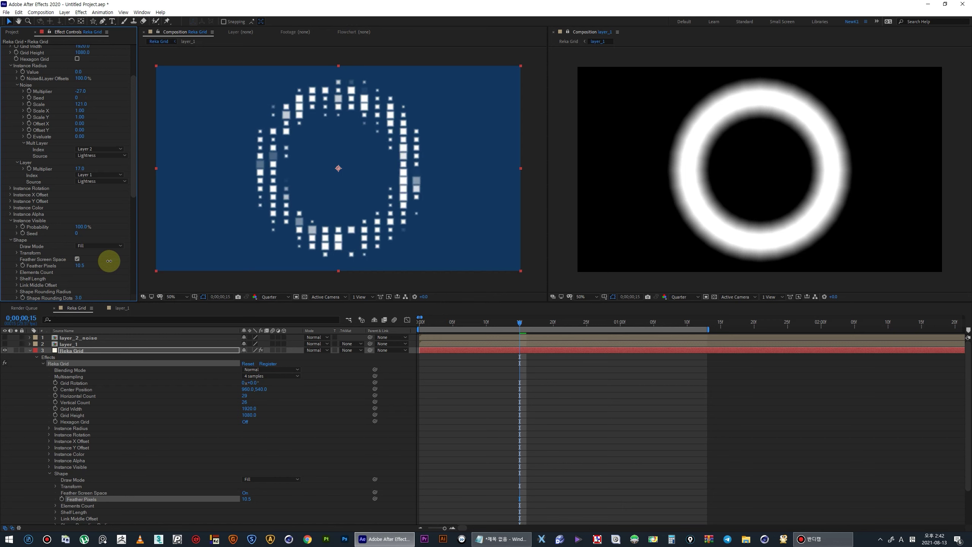
{"action": "key", "text": "ctrl+z"}
Step: Round the square dots with Shape Rounding Radius, then set it back to 0%
{"action": "scroll", "coordinate": [56, 276], "scroll_direction": "down", "scroll_amount": 1}
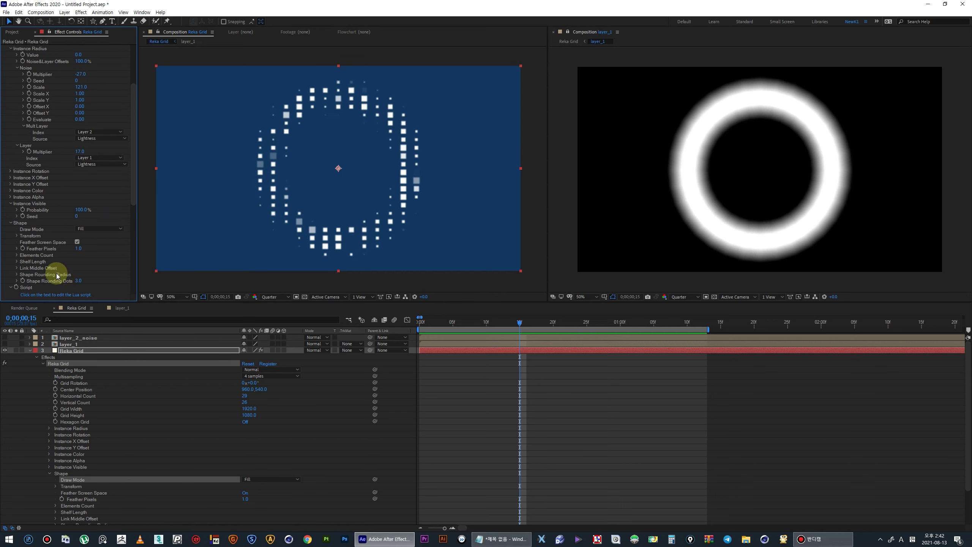
{"action": "left_click", "coordinate": [16, 274]}
{"action": "left_click_drag", "start_coordinate": [79, 280], "coordinate": [103, 280]}
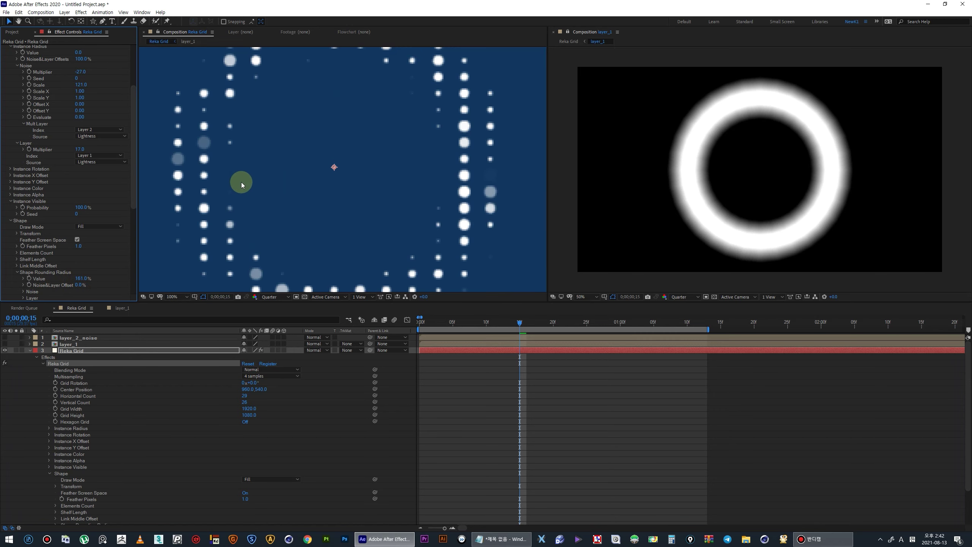
{"action": "left_click_drag", "start_coordinate": [425, 327], "coordinate": [539, 326]}
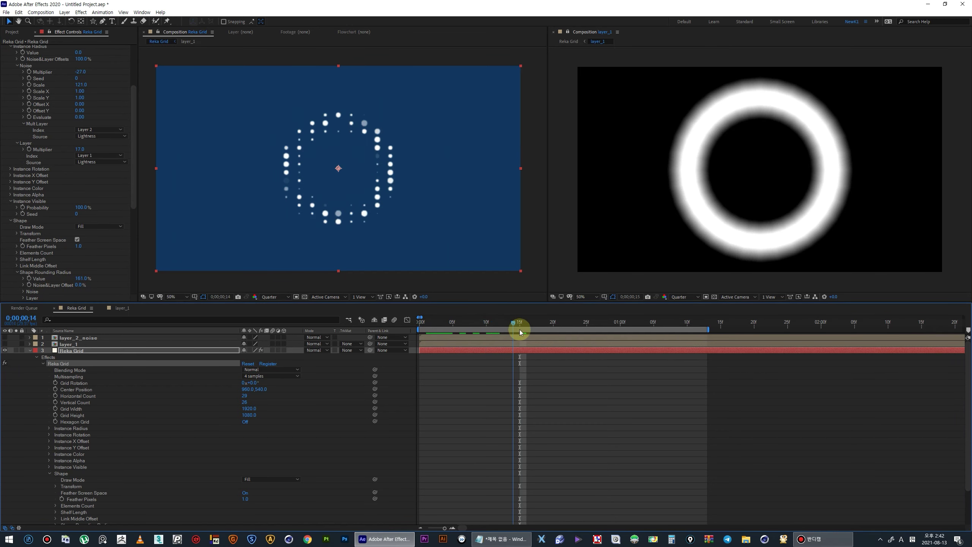
{"action": "left_click_drag", "start_coordinate": [80, 281], "coordinate": [1, 285]}
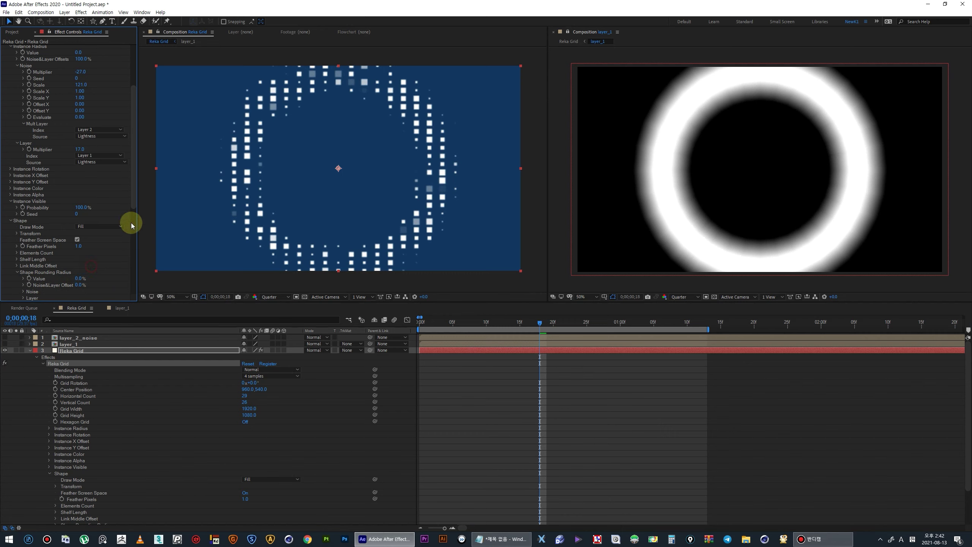
{"action": "left_click_drag", "start_coordinate": [136, 220], "coordinate": [132, 258]}
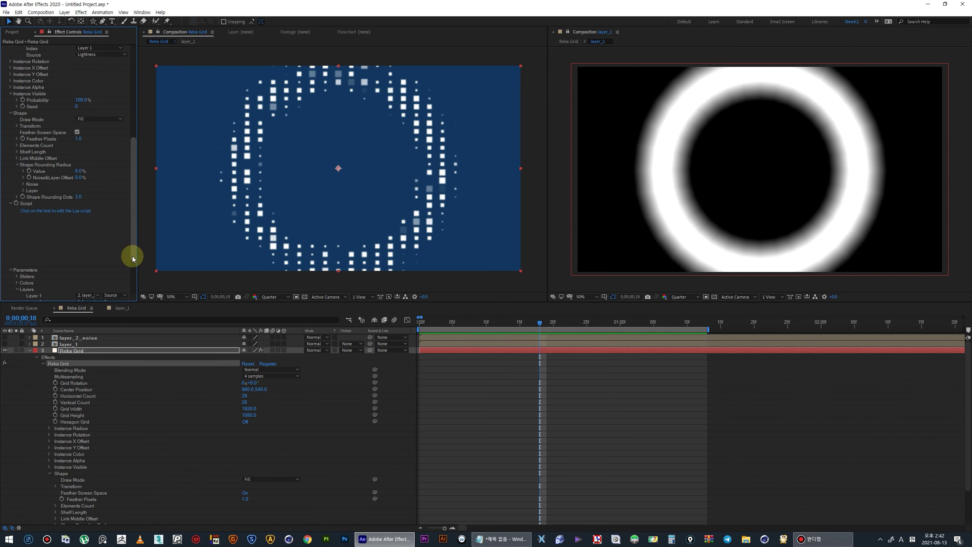
Step: Set Shape Rounding Dots to 1.5 and Instance Rotation Noise&Layer Offsets to 100%
{"action": "mouse_move", "coordinate": [94, 196]}
{"action": "left_mouse_down"}
{"action": "mouse_move", "coordinate": [105, 205]}
{"action": "mouse_move", "coordinate": [141, 158]}
{"action": "left_mouse_up"}
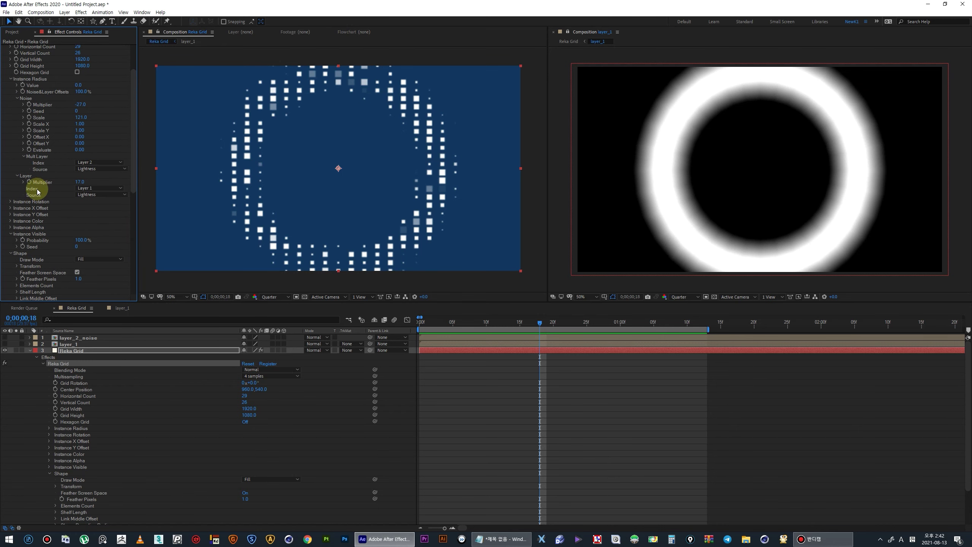
{"action": "left_click", "coordinate": [10, 202]}
{"action": "mouse_move", "coordinate": [82, 217]}
{"action": "left_mouse_down"}
{"action": "mouse_move", "coordinate": [88, 227]}
{"action": "mouse_move", "coordinate": [92, 215]}
{"action": "left_mouse_up"}
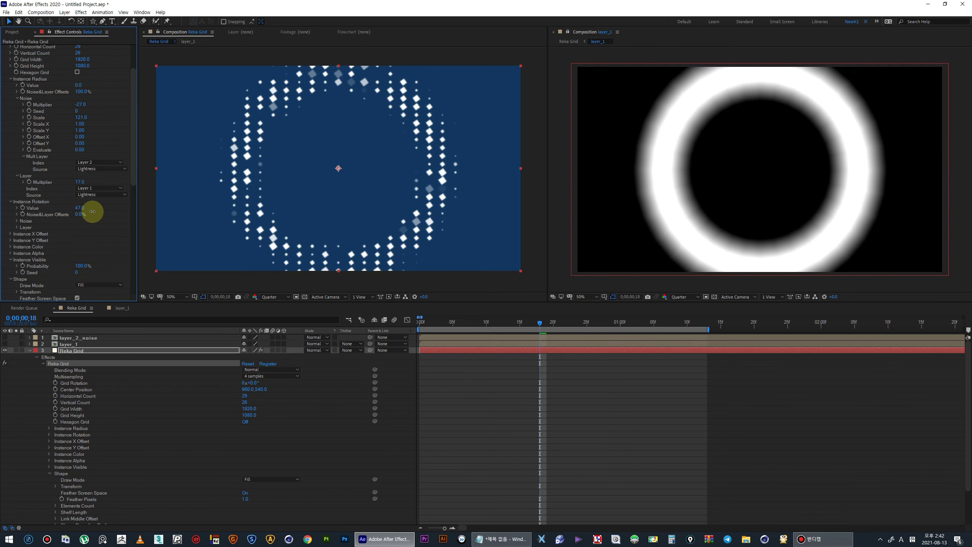
{"action": "left_click", "coordinate": [80, 208]}
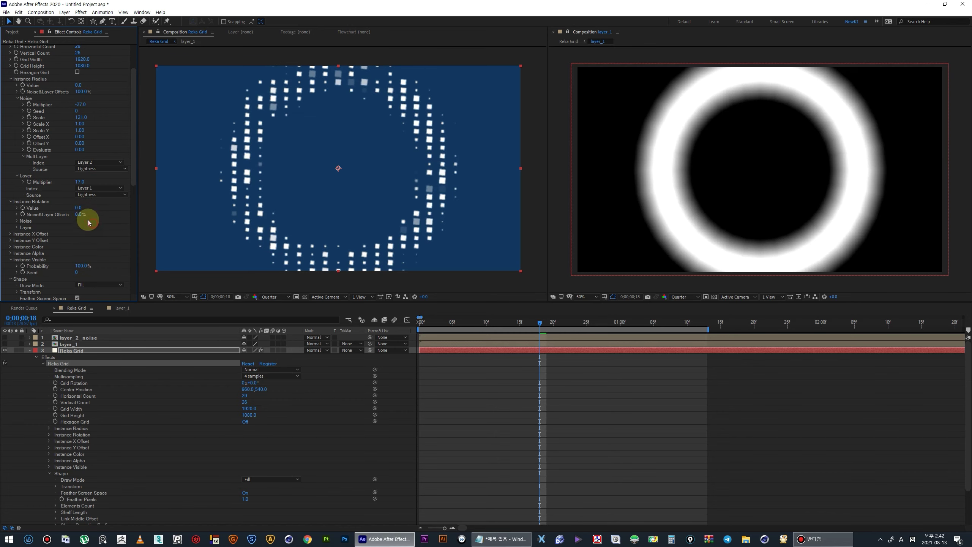
{"action": "left_click_drag", "start_coordinate": [80, 214], "coordinate": [142, 216]}
Step: Multiply the rotation noise by Layer 2 and raise its Multiplier to 413 to tilt the squares
{"action": "left_click", "coordinate": [18, 221]}
{"action": "left_click", "coordinate": [24, 279]}
{"action": "left_click", "coordinate": [88, 285]}
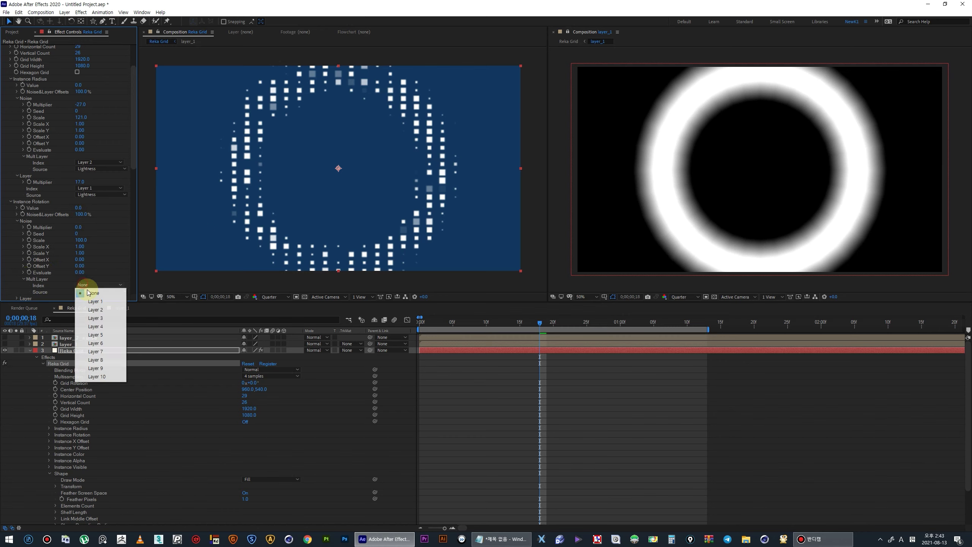
{"action": "left_click", "coordinate": [93, 313]}
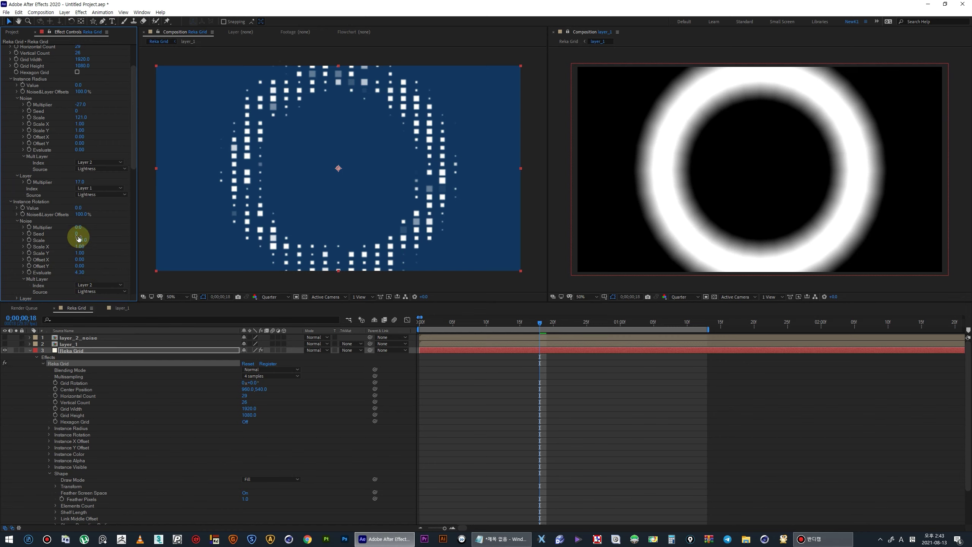
{"action": "left_click_drag", "start_coordinate": [99, 226], "coordinate": [250, 212]}
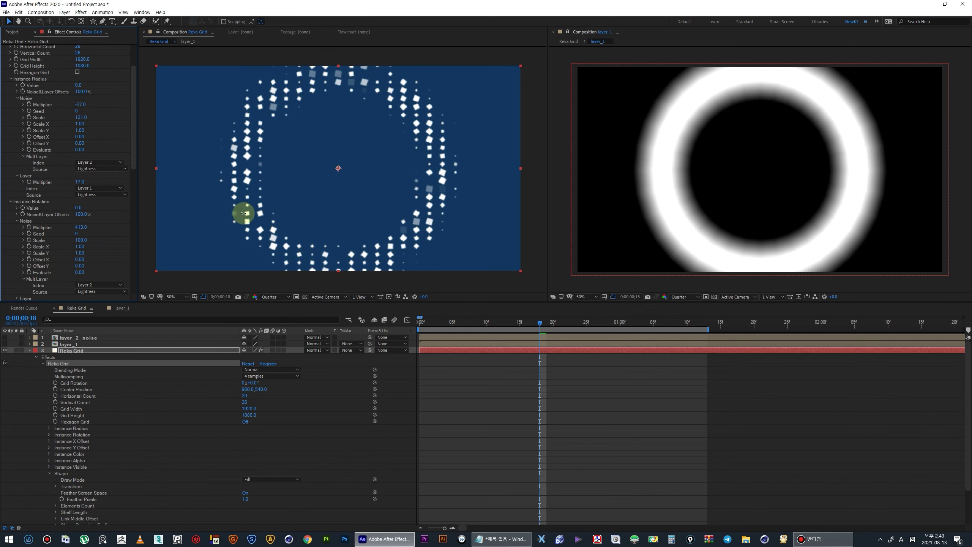
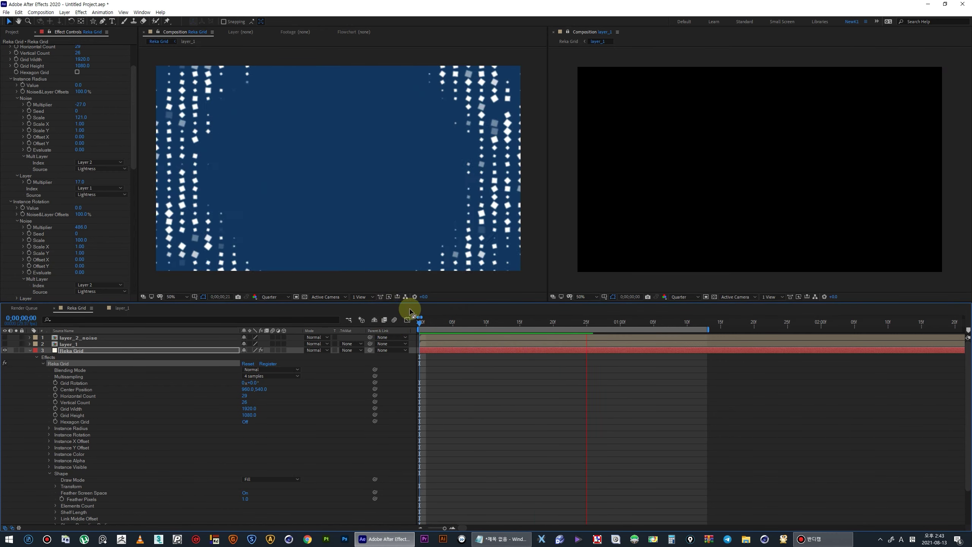
Step: Move to frame 20 of Reka Grid, open the layer_1 precomp and select its ellipse layer
{"action": "left_click_drag", "start_coordinate": [410, 311], "coordinate": [553, 338]}
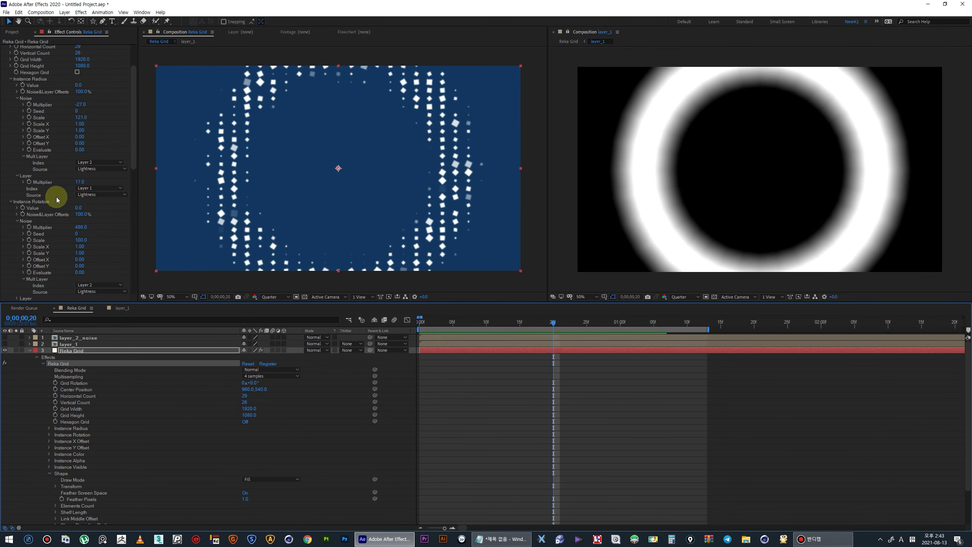
{"action": "left_click", "coordinate": [63, 344]}
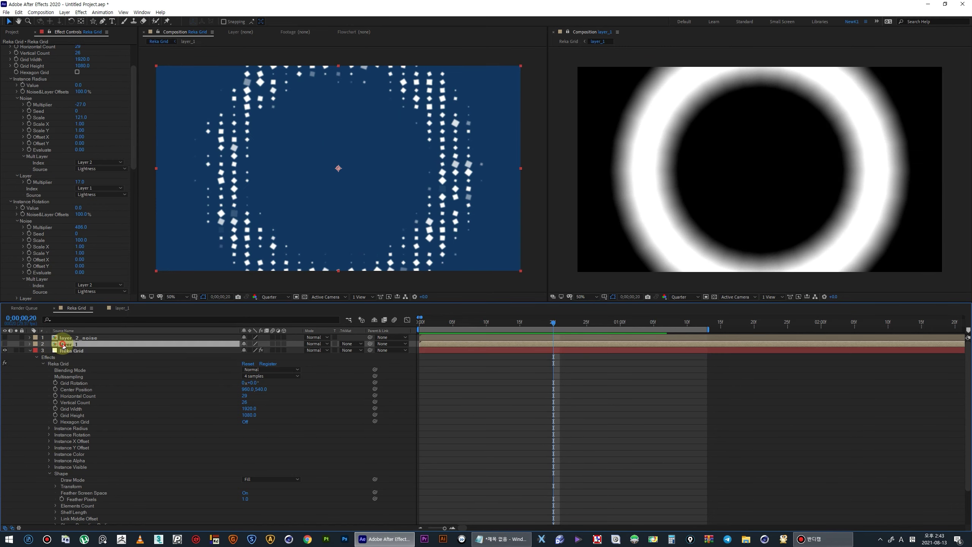
{"action": "double_click", "coordinate": [63, 344]}
{"action": "left_click", "coordinate": [74, 336]}
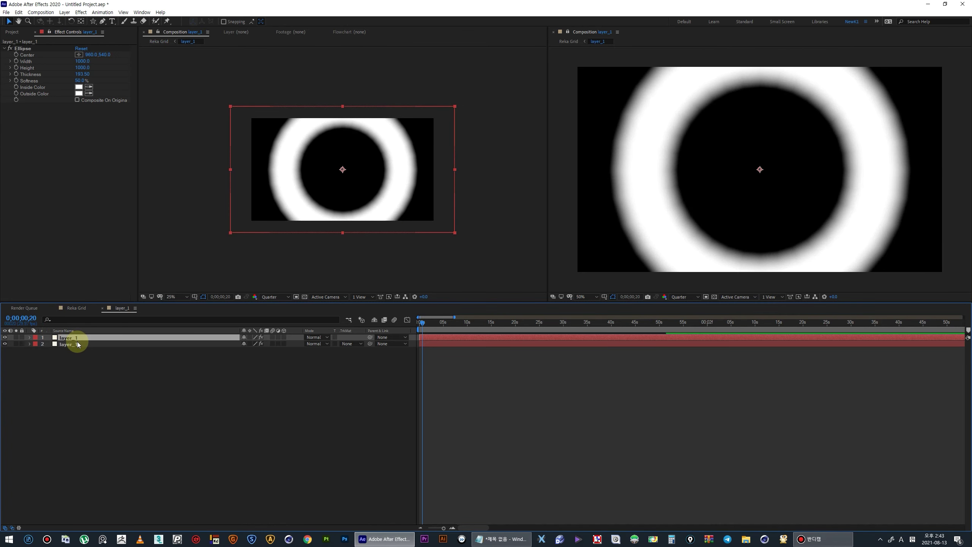
Step: Scale the layer_1 ellipse ring to 59% and thicken its line to 102.90, then return to Reka Grid
{"action": "left_click_drag", "start_coordinate": [81, 74], "coordinate": [44, 83]}
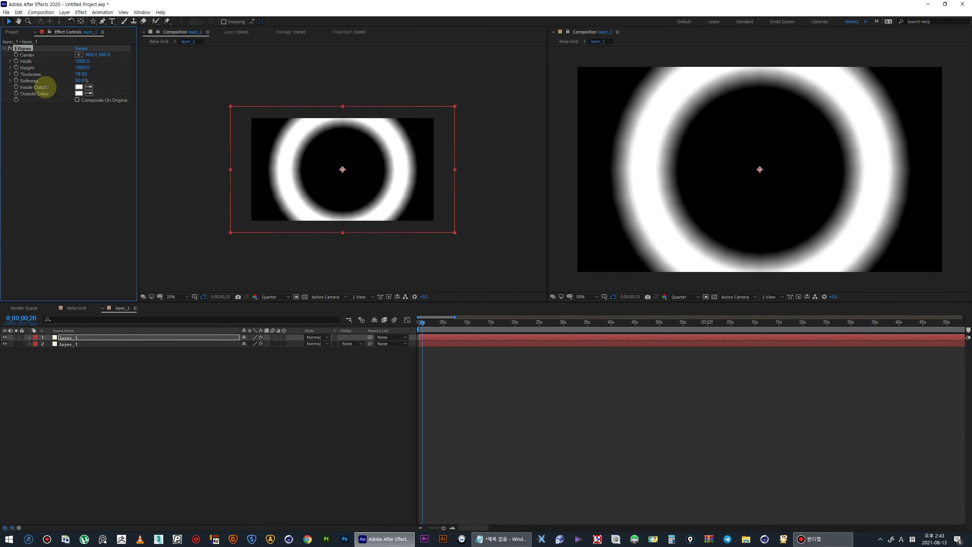
{"action": "key", "text": "s"}
{"action": "left_click_drag", "start_coordinate": [430, 329], "coordinate": [438, 335]}
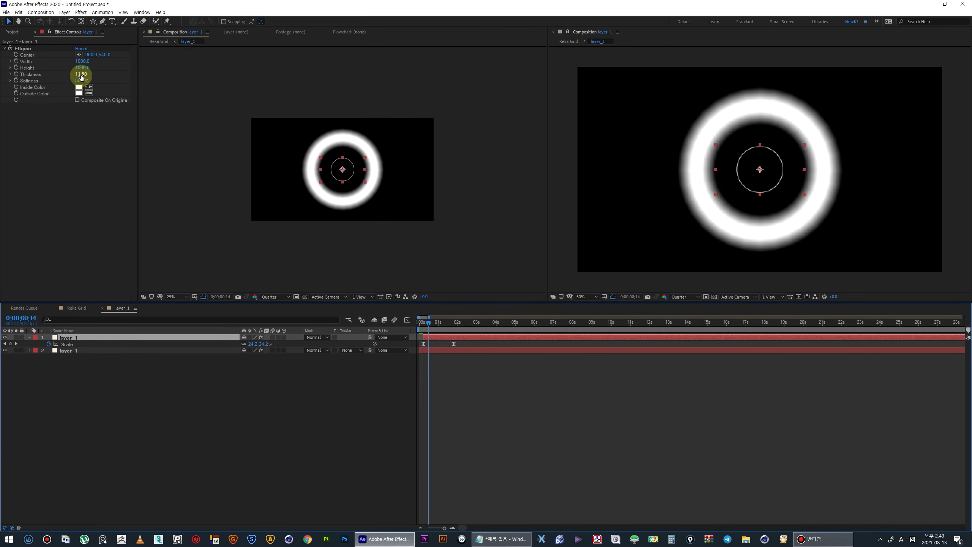
{"action": "left_click_drag", "start_coordinate": [81, 78], "coordinate": [303, 87]}
{"action": "left_click_drag", "start_coordinate": [85, 75], "coordinate": [226, 89]}
{"action": "left_click", "coordinate": [165, 42]}
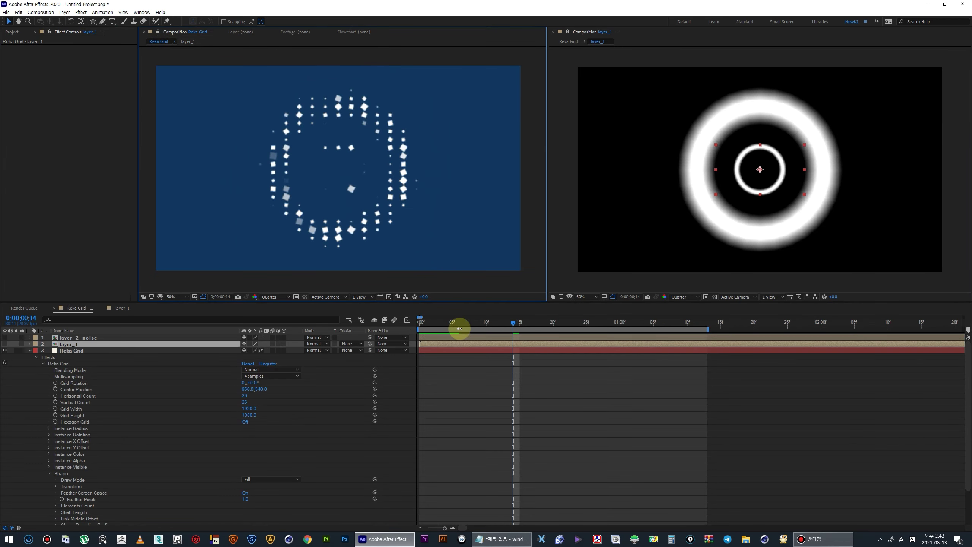
Step: Preview the rings, then lower Reka Grid's Instance Alpha noise multiplier to 5.40
{"action": "left_click_drag", "start_coordinate": [438, 321], "coordinate": [546, 328]}
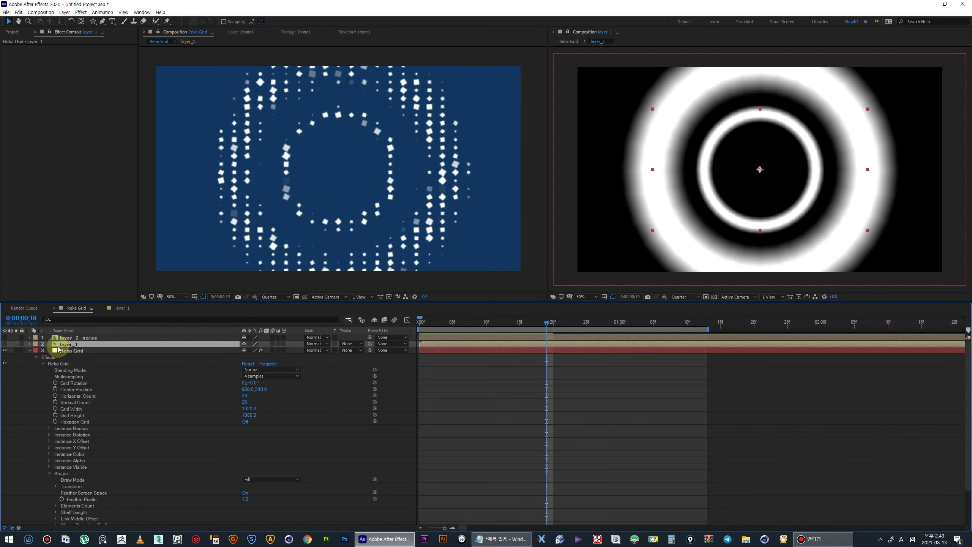
{"action": "left_click", "coordinate": [59, 350]}
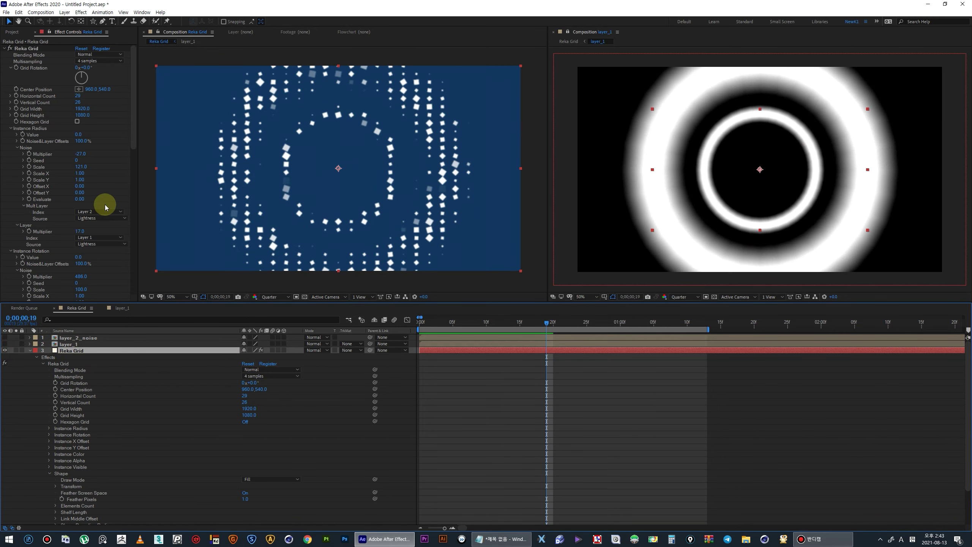
{"action": "scroll", "coordinate": [16, 224], "scroll_direction": "down", "scroll_amount": 1}
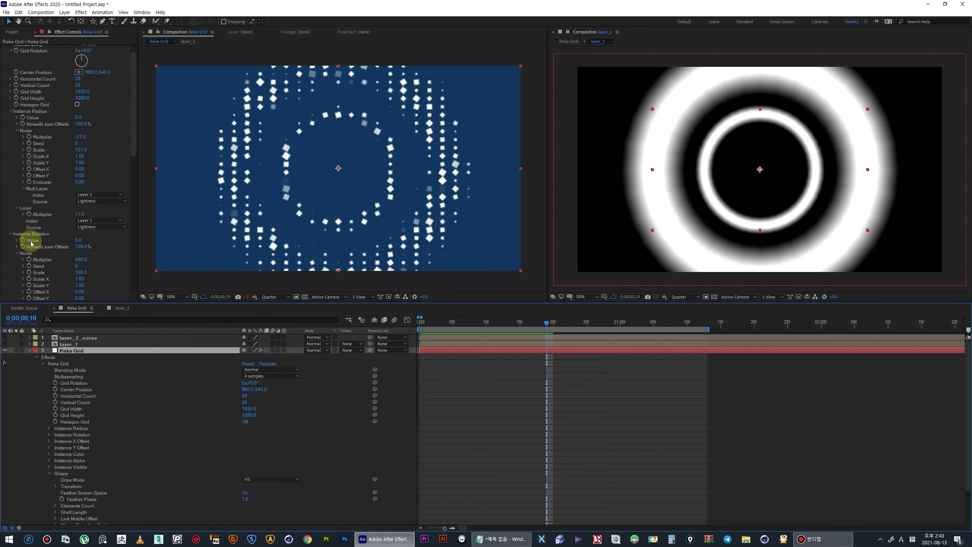
{"action": "scroll", "coordinate": [39, 246], "scroll_direction": "down", "scroll_amount": 3}
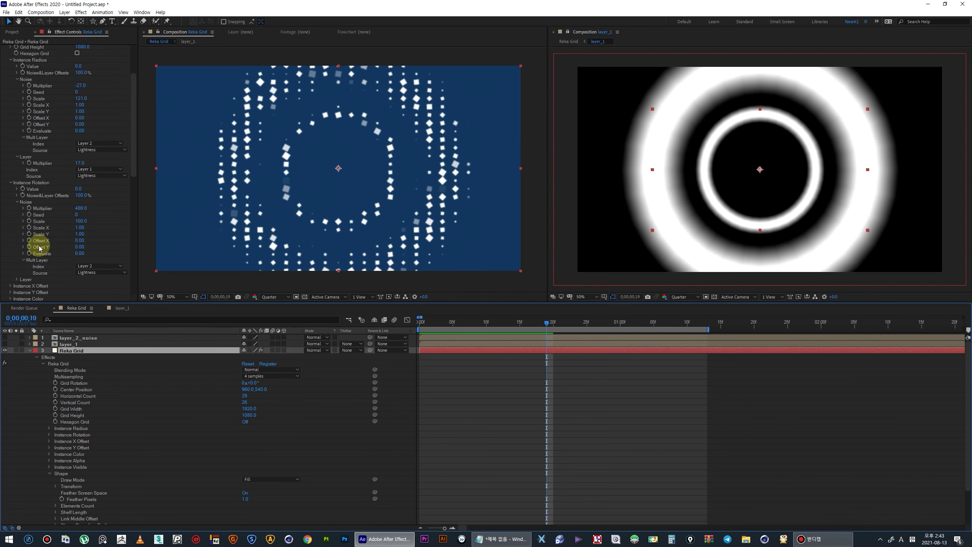
{"action": "scroll", "coordinate": [40, 247], "scroll_direction": "down", "scroll_amount": 2}
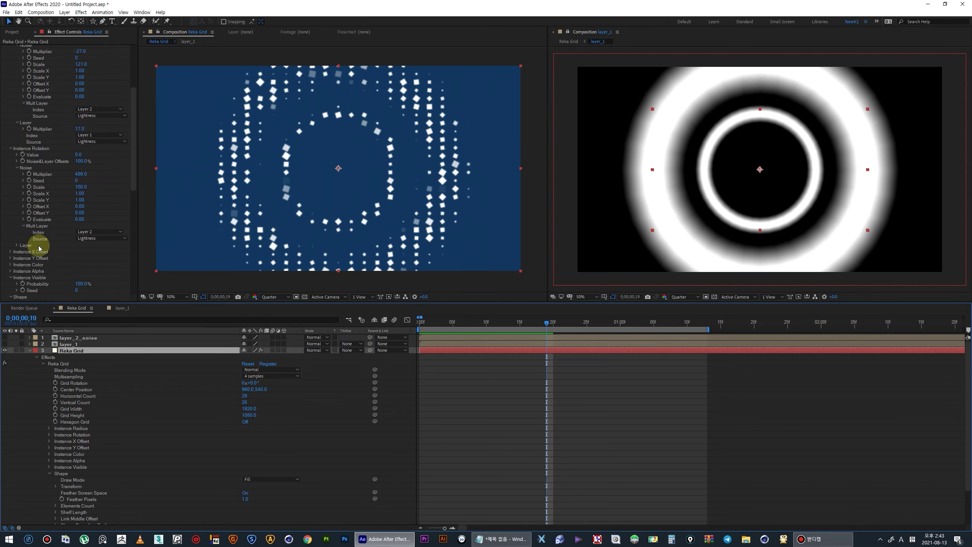
{"action": "left_click", "coordinate": [10, 273]}
{"action": "scroll", "coordinate": [45, 264], "scroll_direction": "down", "scroll_amount": 5}
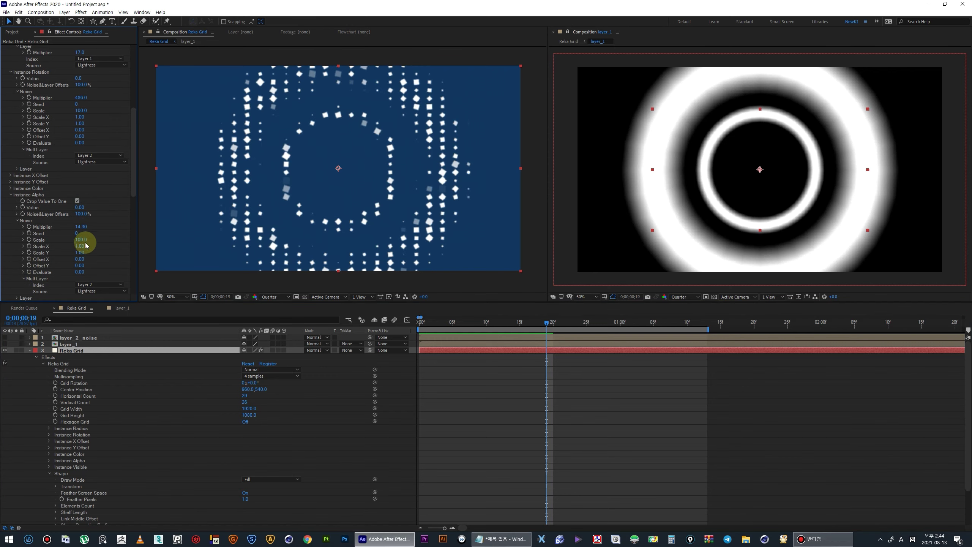
{"action": "left_click_drag", "start_coordinate": [33, 226], "coordinate": [52, 228]}
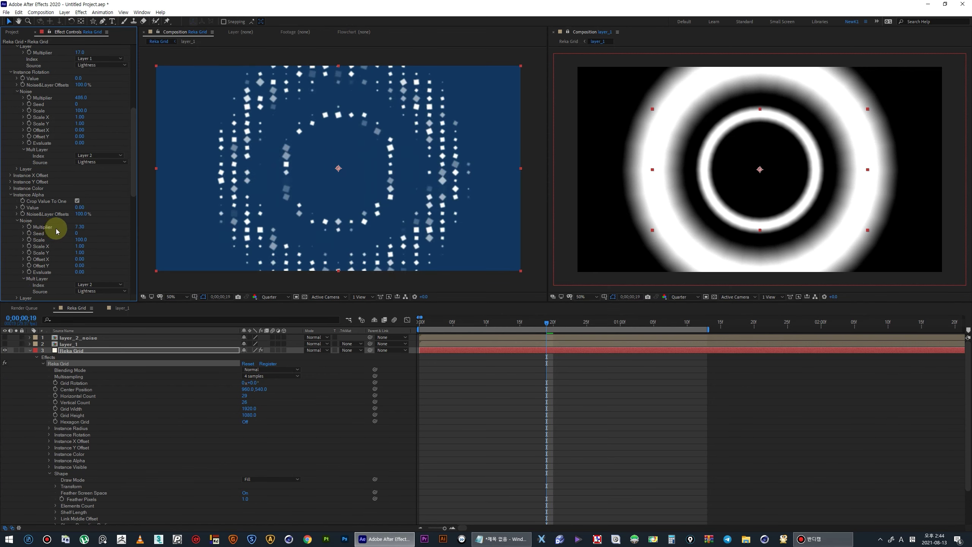
Step: Collapse the Instance Alpha, Instance Visible and Shape groups and expand Instance Color
{"action": "left_click", "coordinate": [10, 195]}
{"action": "left_click", "coordinate": [10, 202]}
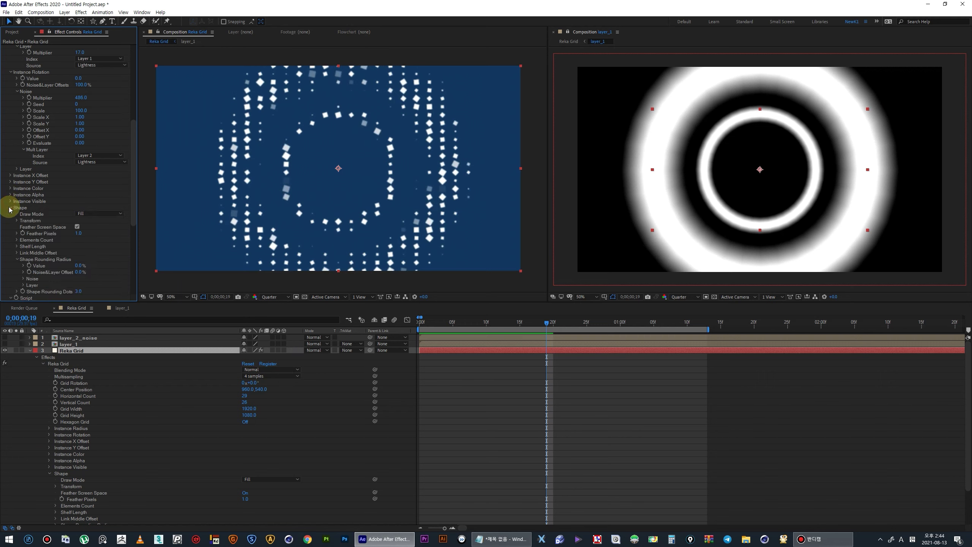
{"action": "left_click", "coordinate": [10, 208]}
{"action": "left_click", "coordinate": [11, 189]}
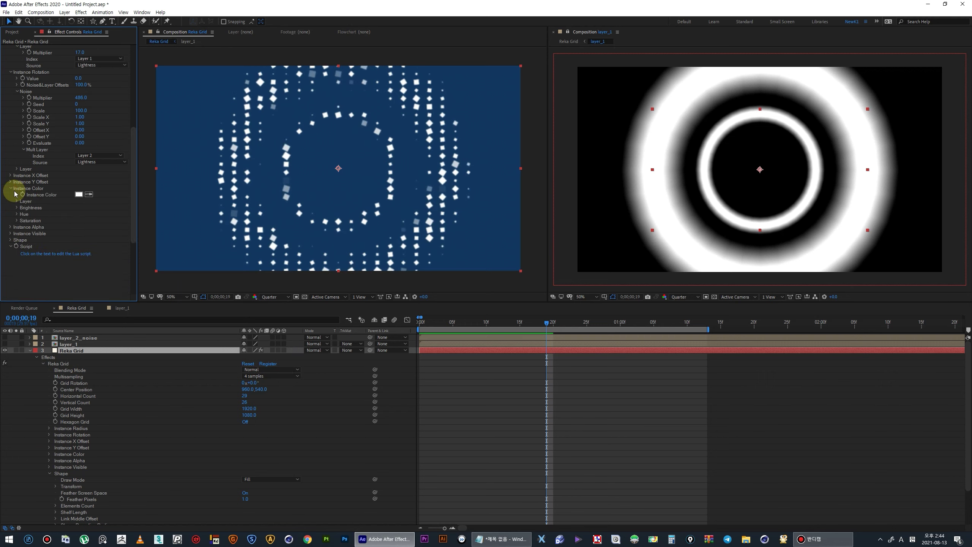
Step: Set Reka Grid's Instance Color to bright green (6CFF00) in the colour picker
{"action": "left_click", "coordinate": [78, 194]}
{"action": "left_click", "coordinate": [528, 375]}
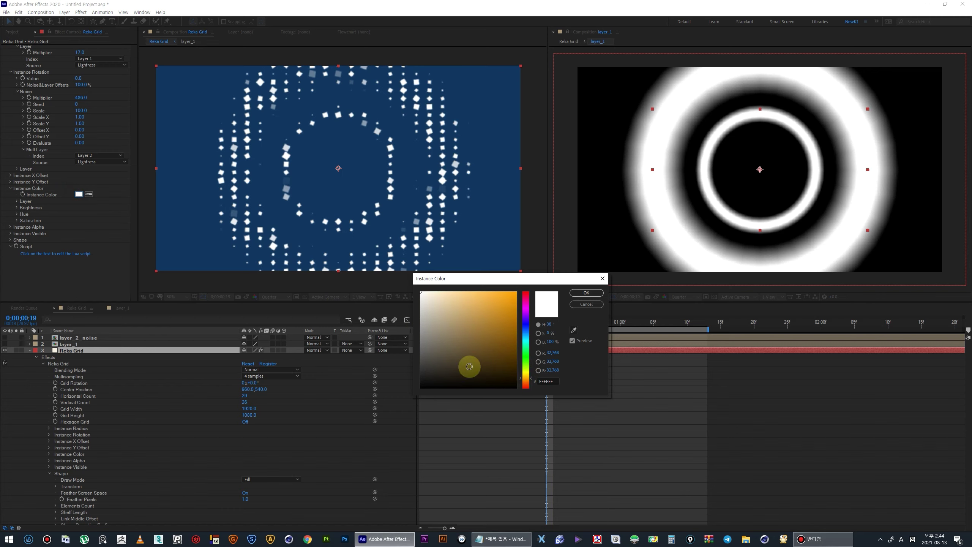
{"action": "left_click_drag", "start_coordinate": [466, 365], "coordinate": [521, 284]}
{"action": "left_click_drag", "start_coordinate": [462, 309], "coordinate": [450, 261]}
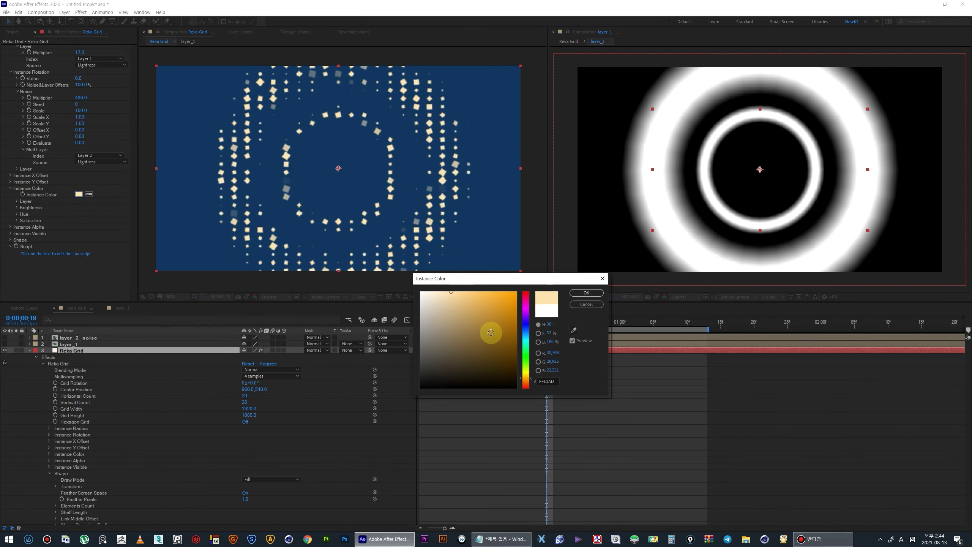
{"action": "left_click_drag", "start_coordinate": [524, 342], "coordinate": [525, 306]}
{"action": "left_click_drag", "start_coordinate": [471, 340], "coordinate": [516, 291]}
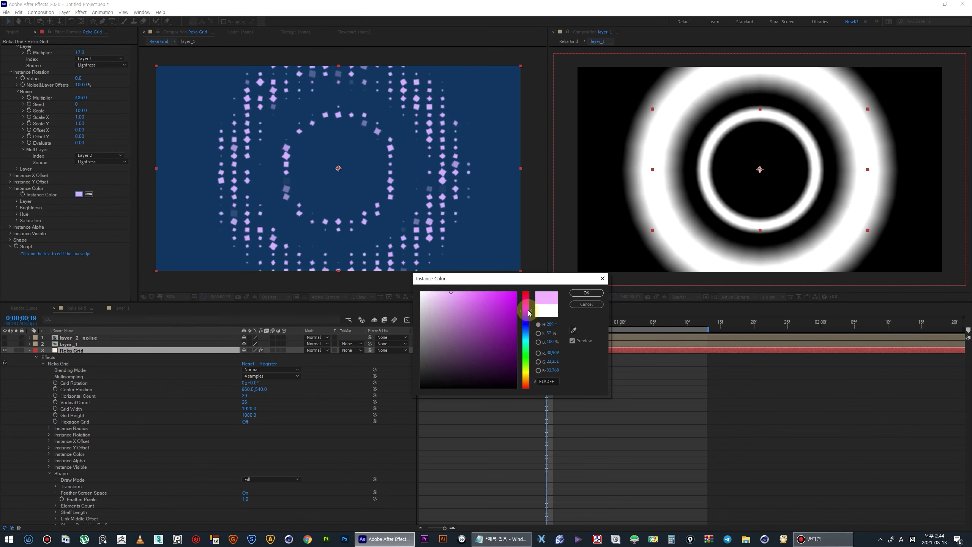
{"action": "left_click_drag", "start_coordinate": [527, 367], "coordinate": [527, 363]}
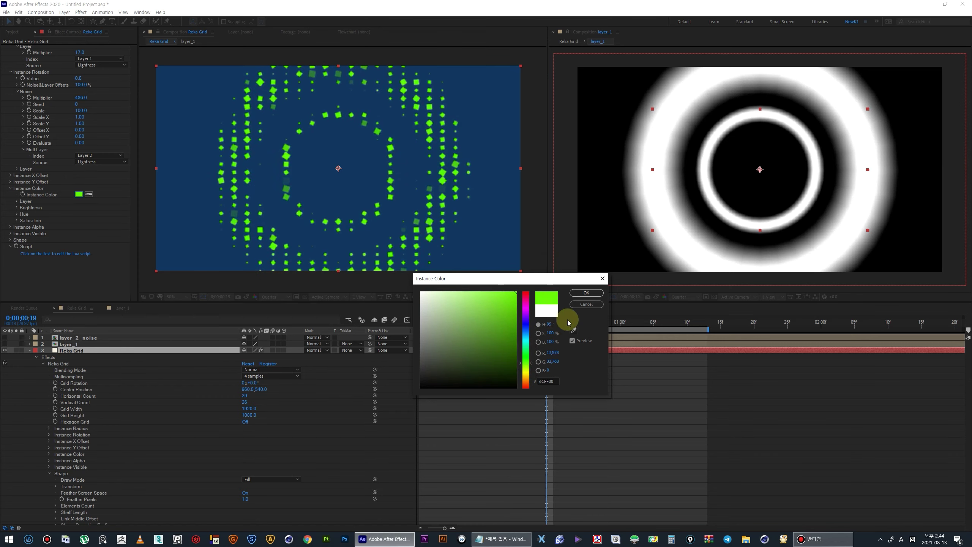
{"action": "left_click", "coordinate": [584, 293]}
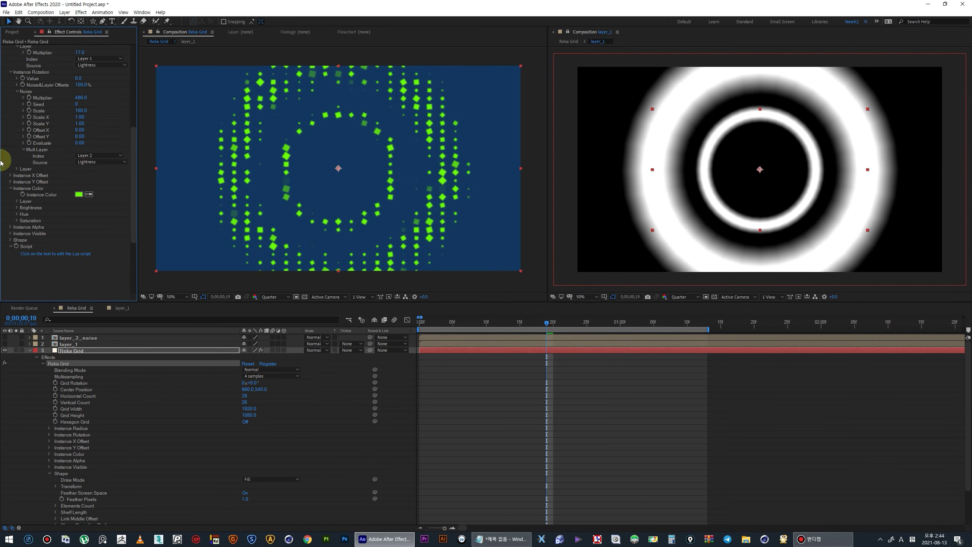
Step: Drive the Instance Color from Layer 2 instead of Layer 1, adjusting the layer multiplier
{"action": "left_click", "coordinate": [17, 201]}
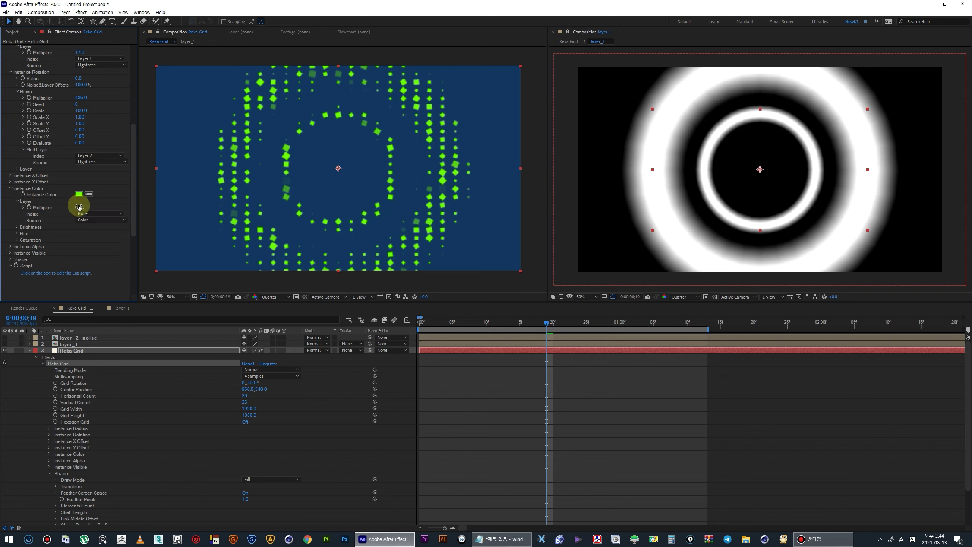
{"action": "left_click", "coordinate": [85, 215]}
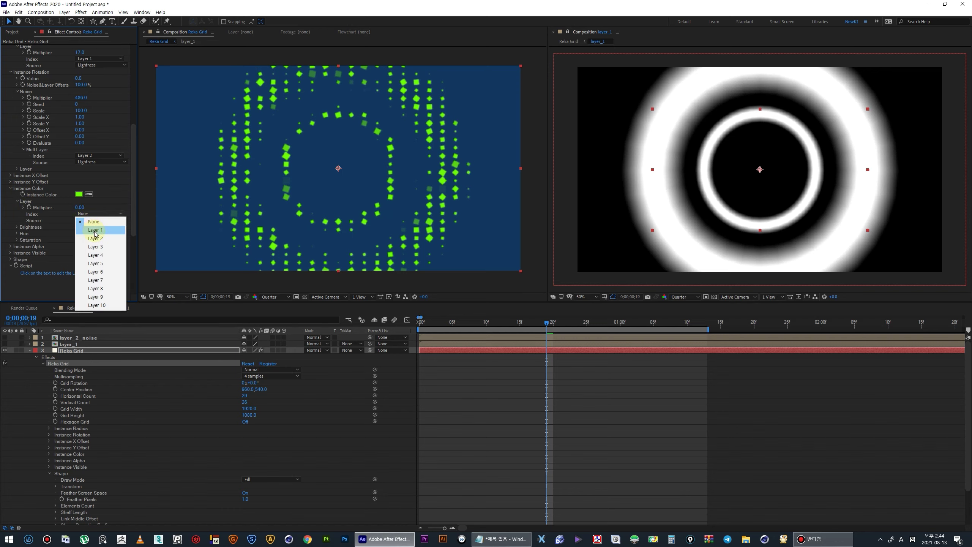
{"action": "left_click", "coordinate": [95, 231]}
{"action": "mouse_move", "coordinate": [79, 208]}
{"action": "left_mouse_down"}
{"action": "mouse_move", "coordinate": [97, 207]}
{"action": "mouse_move", "coordinate": [86, 211]}
{"action": "left_mouse_up"}
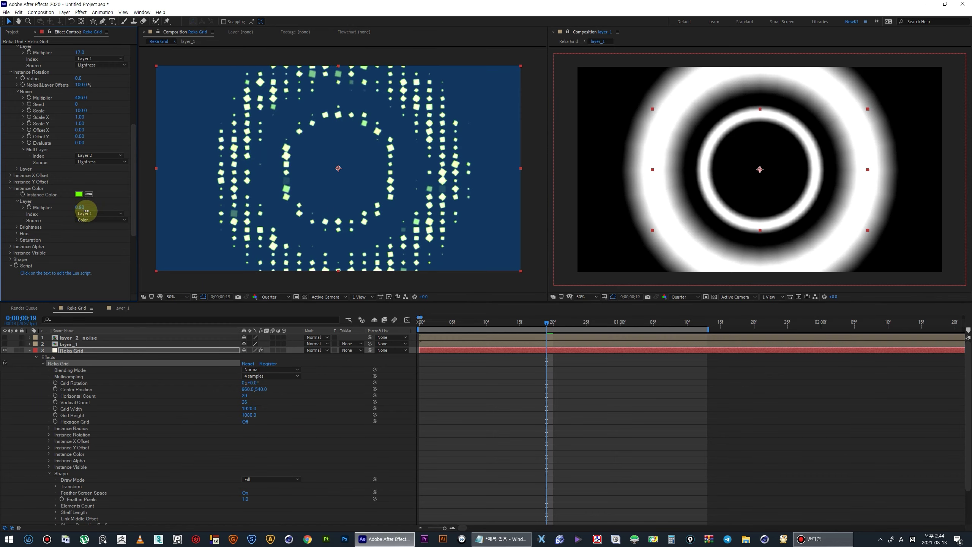
{"action": "left_click", "coordinate": [89, 213]}
{"action": "left_click", "coordinate": [94, 238]}
{"action": "left_click_drag", "start_coordinate": [81, 207], "coordinate": [87, 209]}
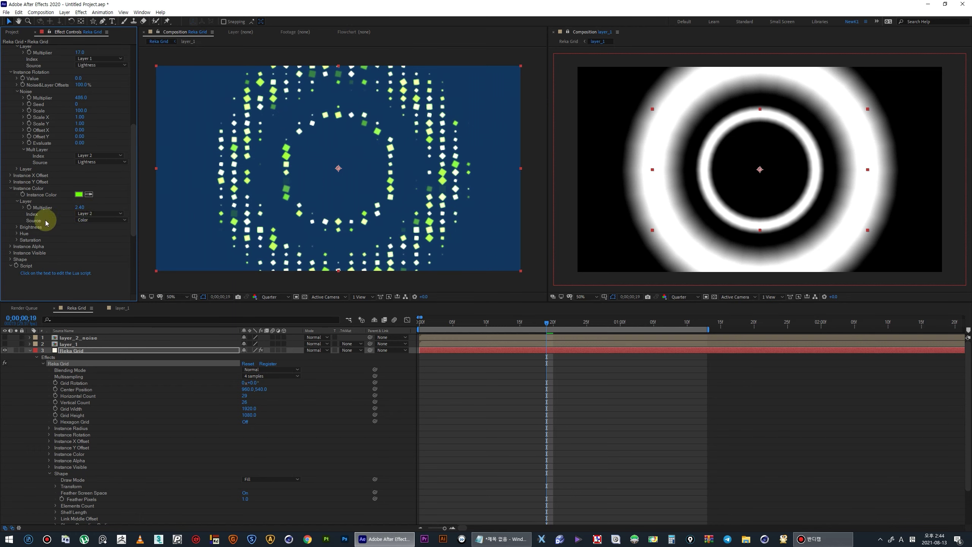
Step: Set the colour source to Color With Premultiplied with a 2.90 multiplier, previewing frame 19
{"action": "left_click", "coordinate": [95, 219]}
{"action": "left_click", "coordinate": [95, 225]}
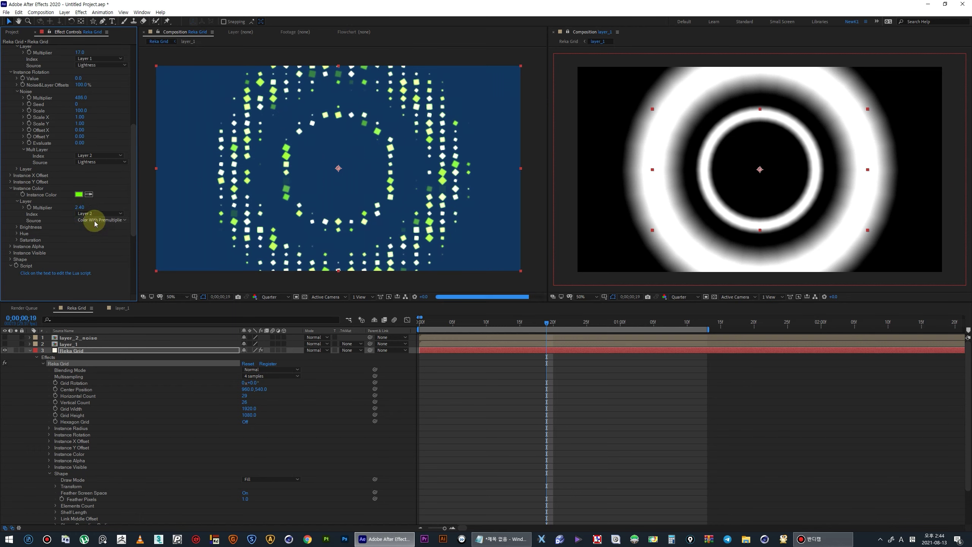
{"action": "left_click_drag", "start_coordinate": [80, 208], "coordinate": [83, 207]}
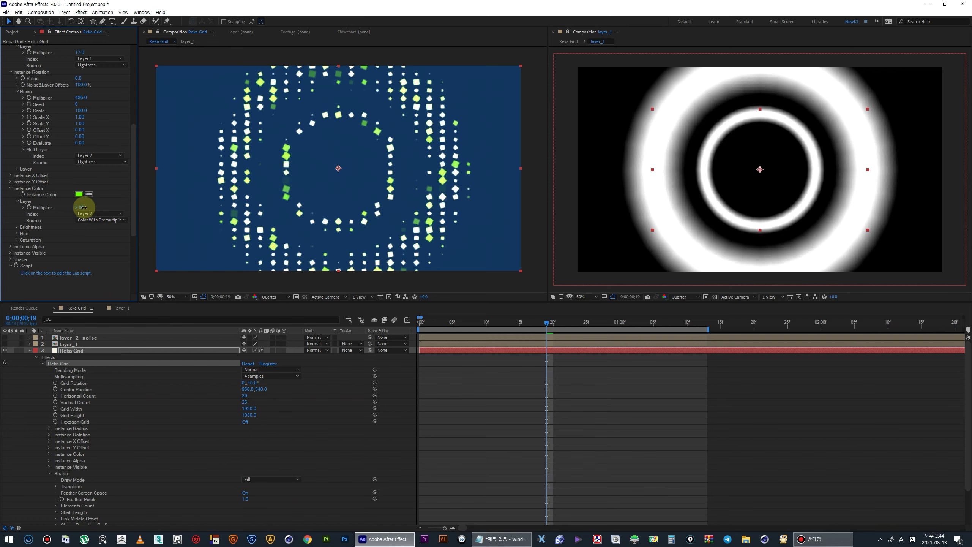
{"action": "mouse_move", "coordinate": [425, 326]}
{"action": "left_mouse_down"}
{"action": "mouse_move", "coordinate": [482, 335]}
{"action": "mouse_move", "coordinate": [555, 325]}
{"action": "left_mouse_up"}
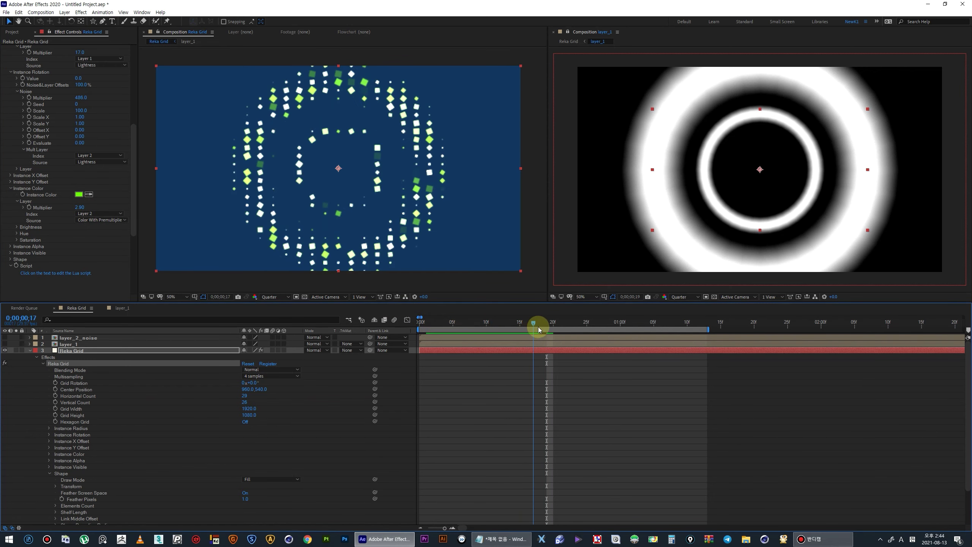
{"action": "left_click_drag", "start_coordinate": [555, 325], "coordinate": [546, 326]}
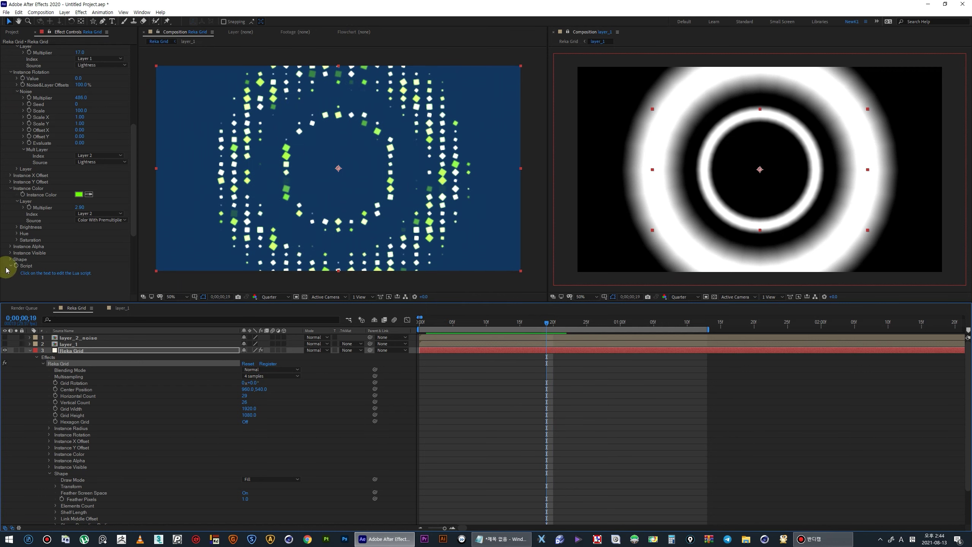
{"action": "left_click", "coordinate": [17, 234]}
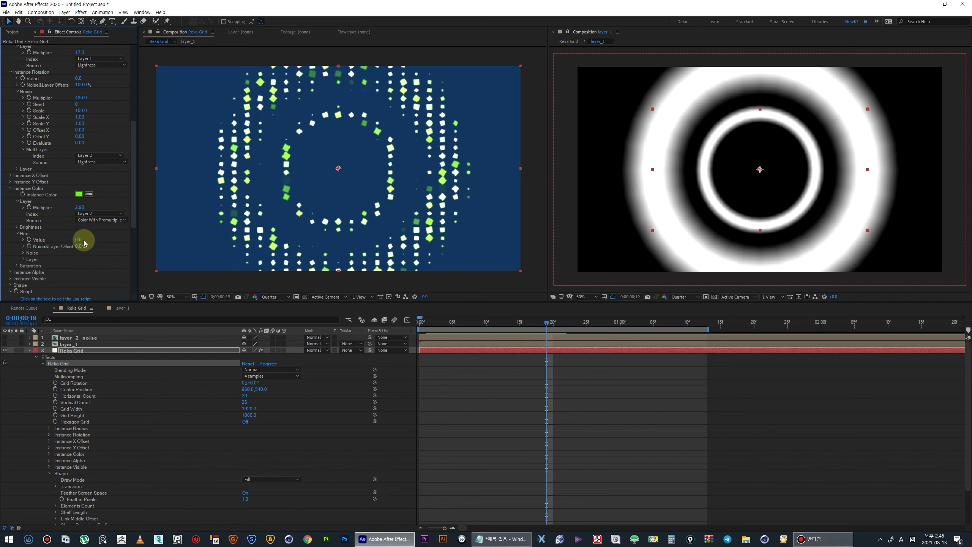
{"action": "mouse_move", "coordinate": [79, 240]}
{"action": "left_mouse_down"}
{"action": "mouse_move", "coordinate": [130, 237]}
{"action": "mouse_move", "coordinate": [65, 258]}
{"action": "left_mouse_up"}
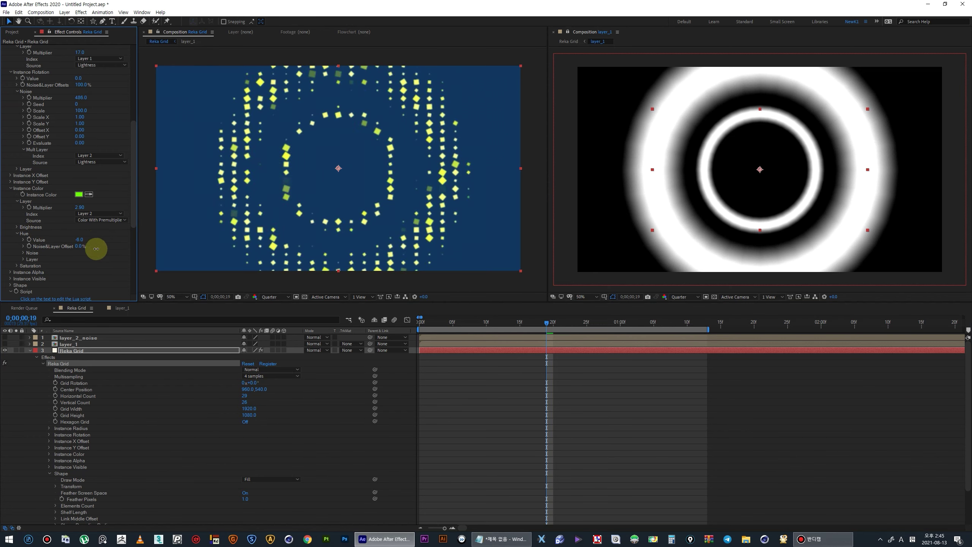
{"action": "mouse_move", "coordinate": [65, 257]}
{"action": "left_mouse_down"}
{"action": "mouse_move", "coordinate": [83, 239]}
{"action": "mouse_move", "coordinate": [203, 237]}
{"action": "left_mouse_up"}
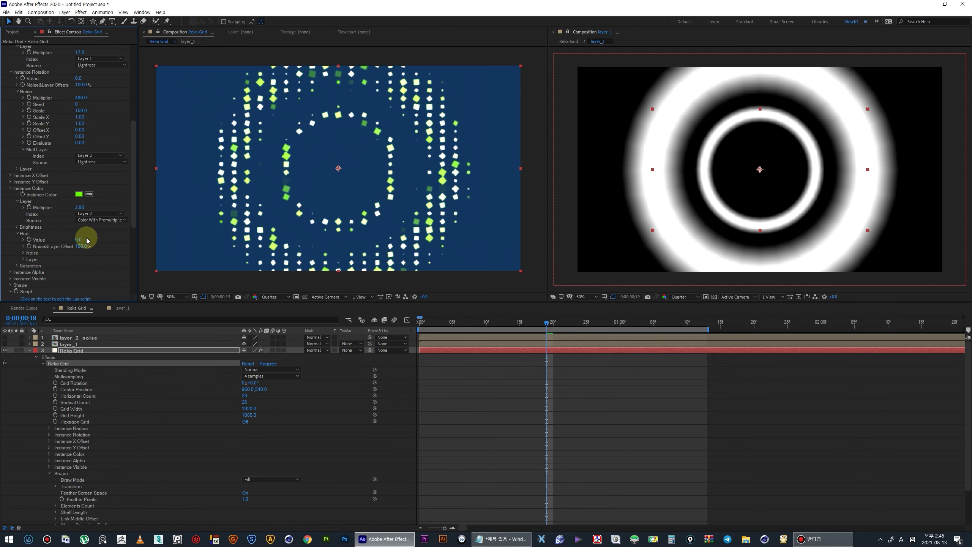
{"action": "left_click_drag", "start_coordinate": [83, 239], "coordinate": [63, 245]}
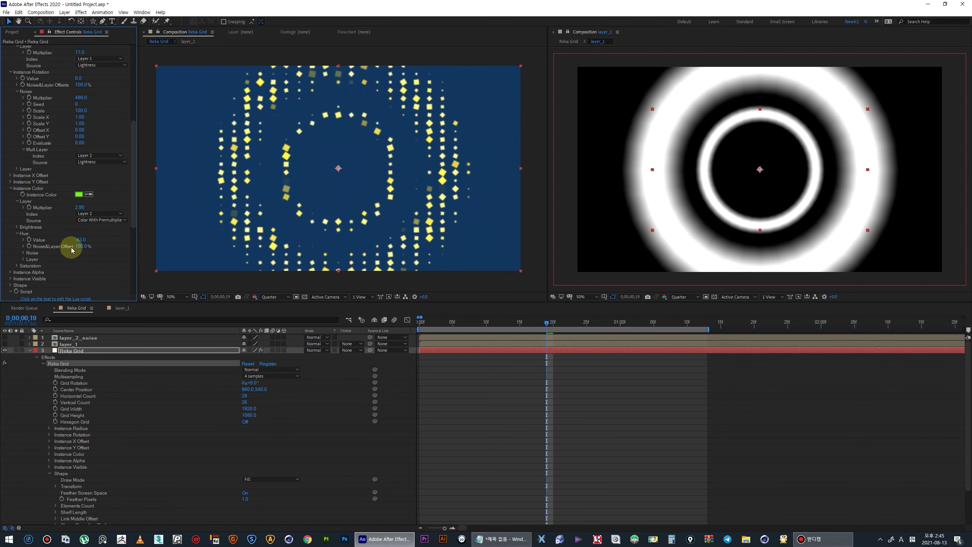
{"action": "key", "text": "ctrl+z"}
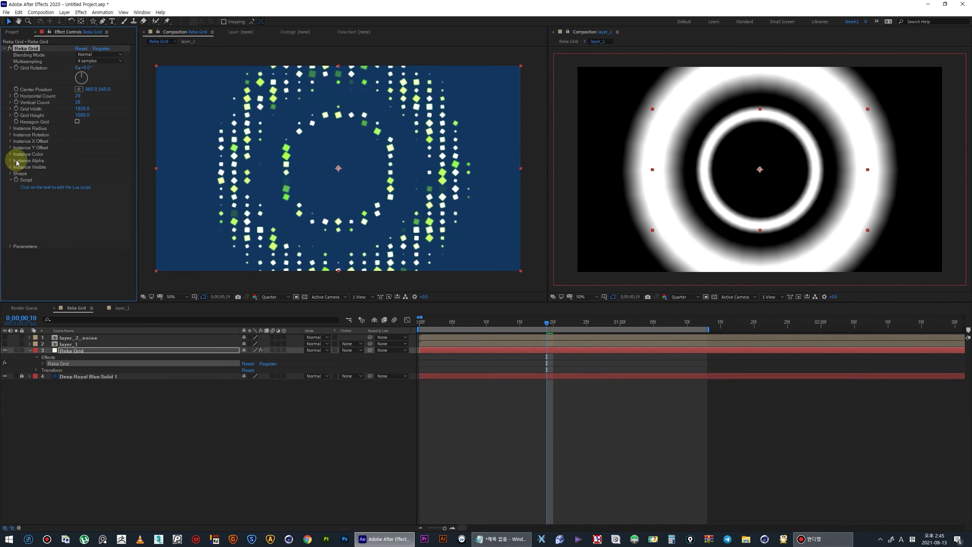
Step: Inspect the Instance Color hue and saturation settings
{"action": "left_click", "coordinate": [9, 154]}
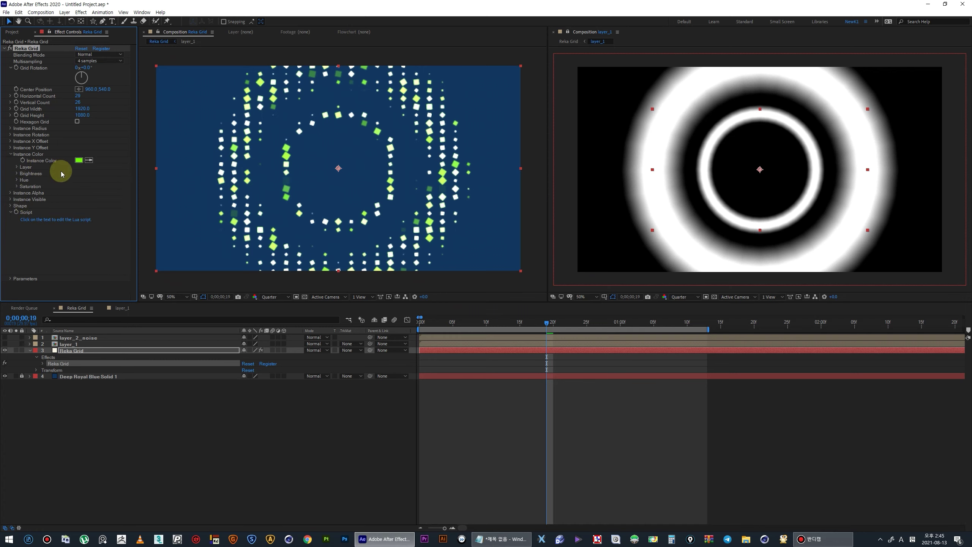
{"action": "left_click", "coordinate": [17, 180]}
{"action": "left_click", "coordinate": [17, 180]}
{"action": "left_click", "coordinate": [16, 186]}
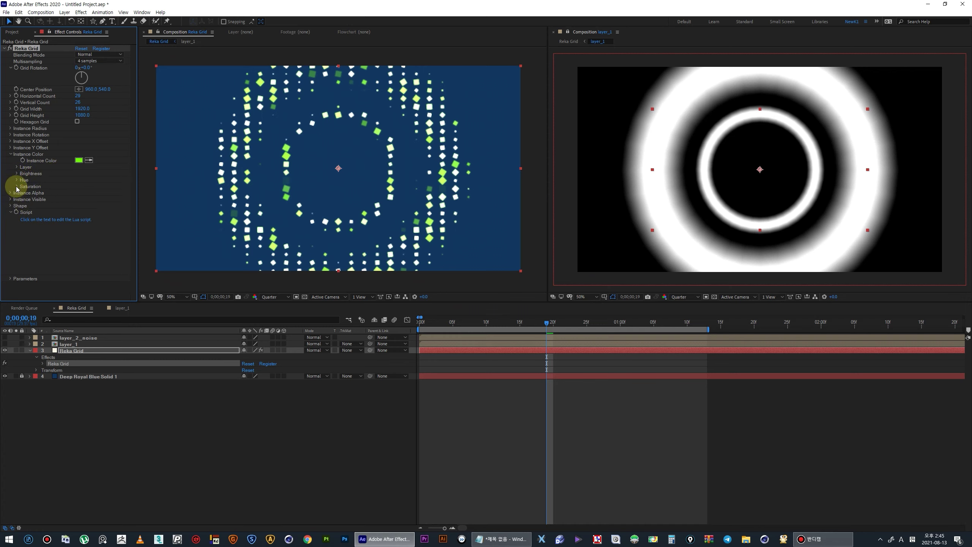
{"action": "left_click", "coordinate": [16, 187]}
Step: Preview the animation from the start, checking frames 15 through 1;06
{"action": "left_click_drag", "start_coordinate": [419, 320], "coordinate": [591, 347]}
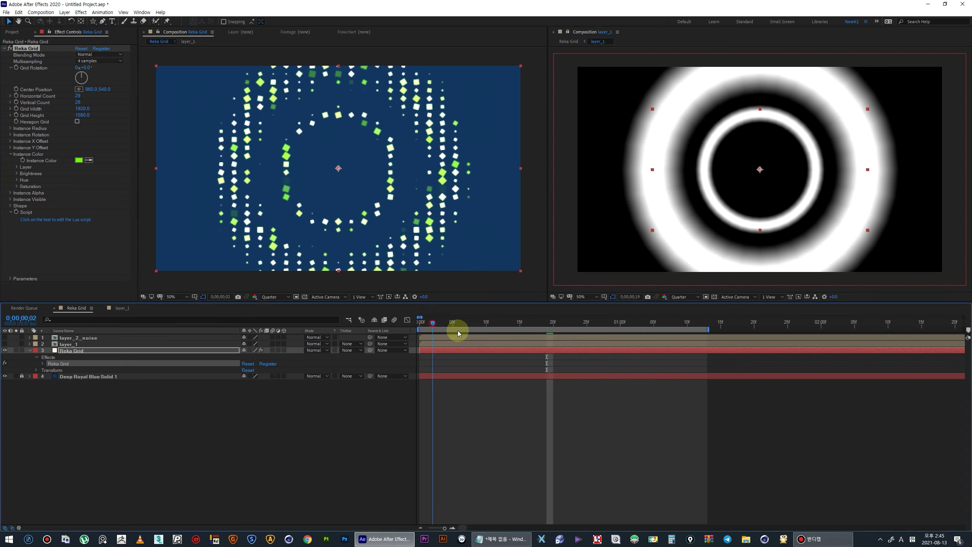
{"action": "key", "text": "Home"}
{"action": "key", "text": "space"}
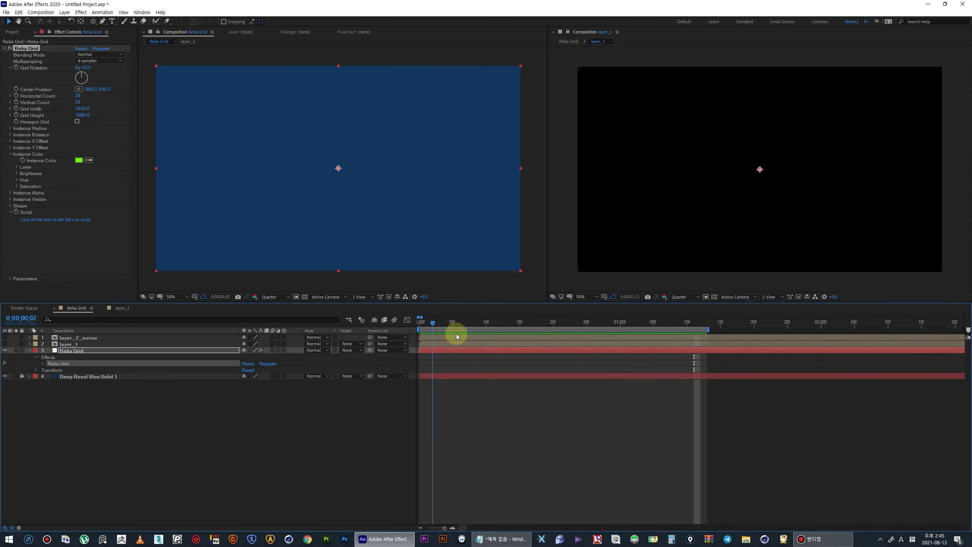
{"action": "left_click", "coordinate": [519, 322]}
{"action": "left_click_drag", "start_coordinate": [533, 340], "coordinate": [687, 338]}
{"action": "key", "text": "space"}
{"action": "key", "text": "space"}
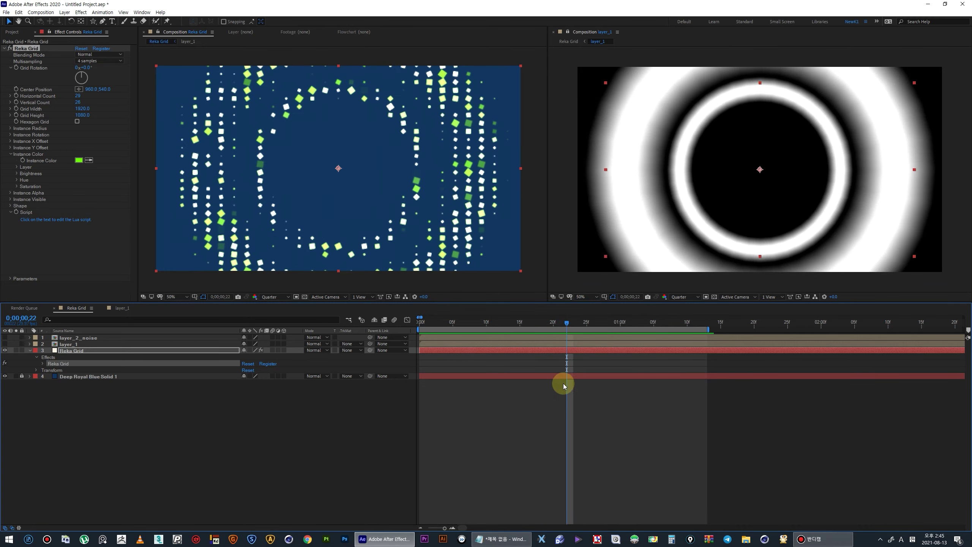
Step: Set the Reka Grid blending mode to Add and enable Hexagon Grid
{"action": "left_click", "coordinate": [99, 60]}
{"action": "left_click", "coordinate": [94, 69]}
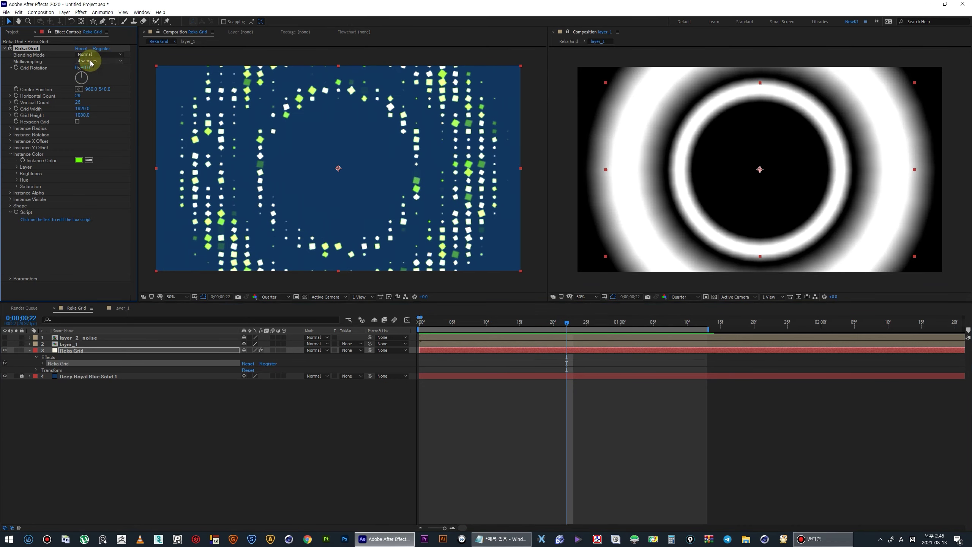
{"action": "left_click", "coordinate": [98, 54]}
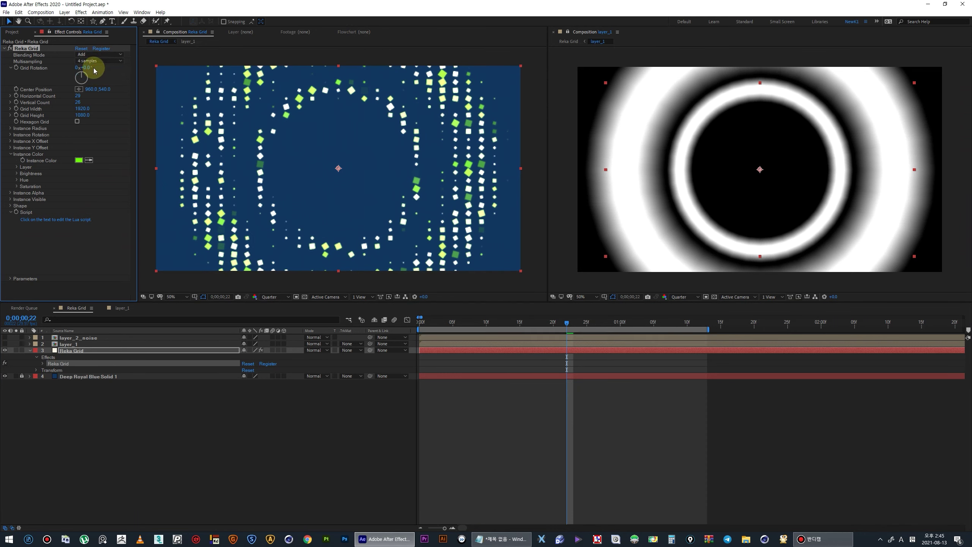
{"action": "left_click", "coordinate": [77, 122]}
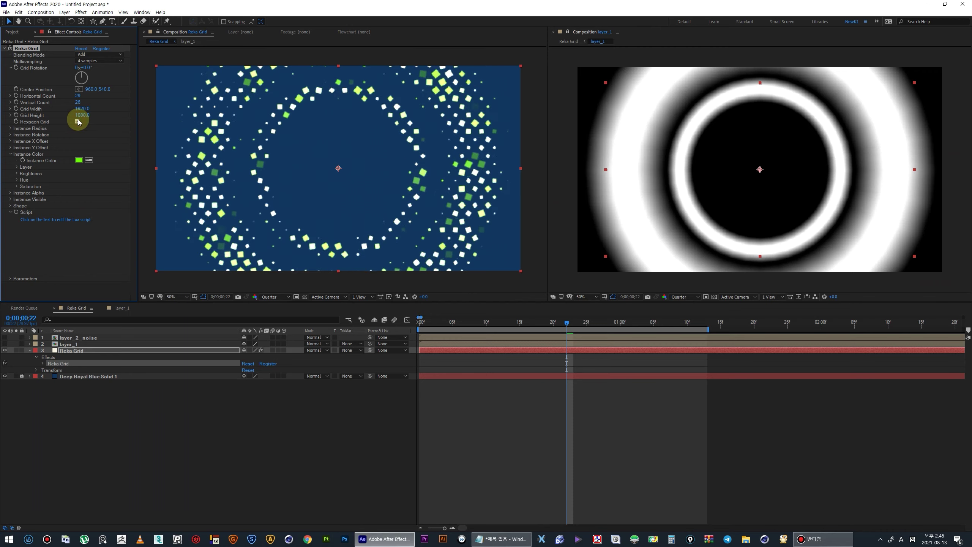